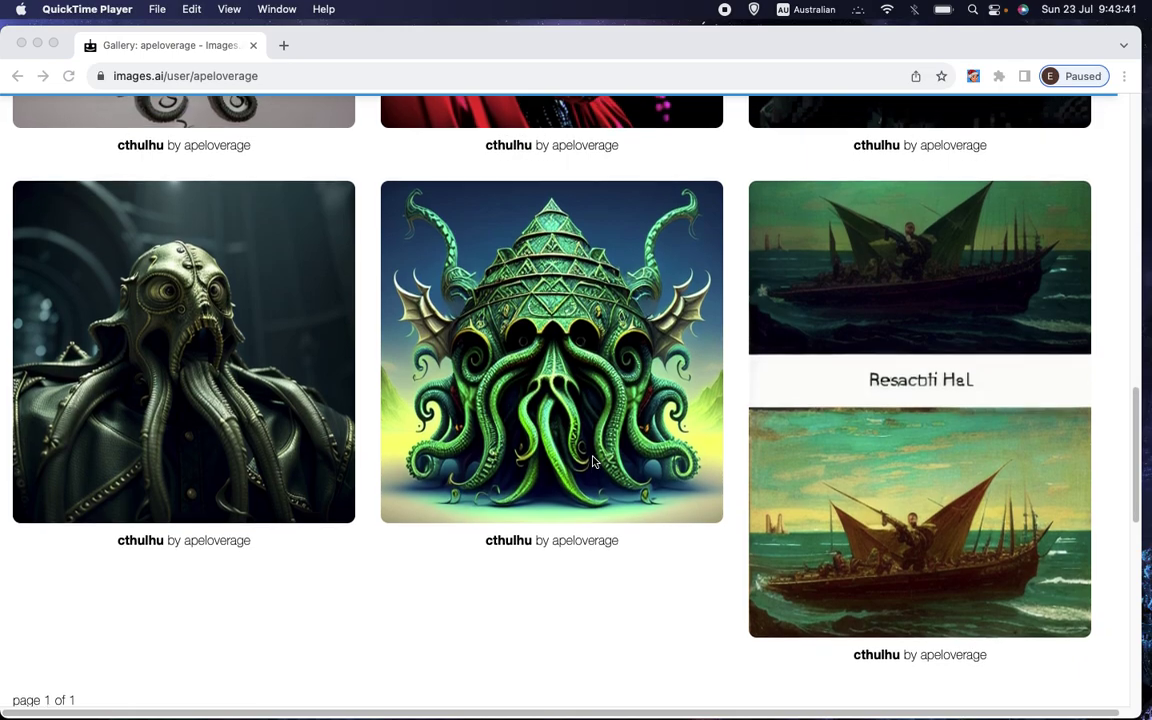
# Look through the images in the user's gallery from the first row down to the prompt area beneath it
pyautogui.scroll(7, 592, 460)
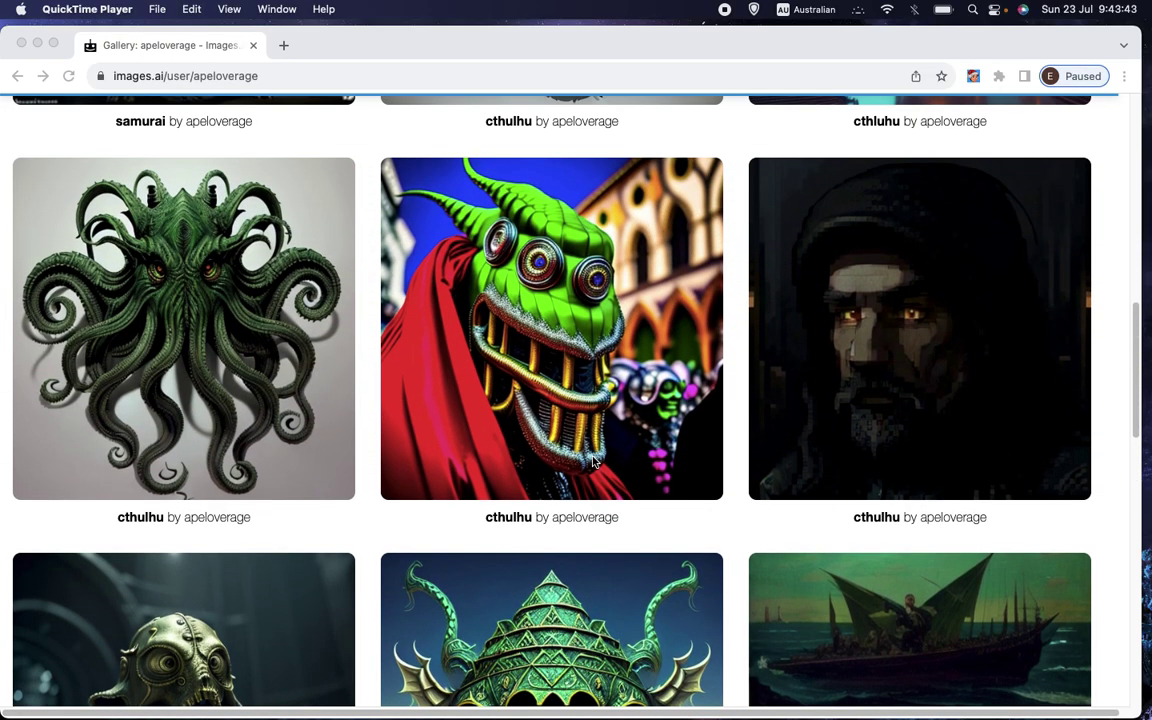
pyautogui.scroll(7, 592, 460)
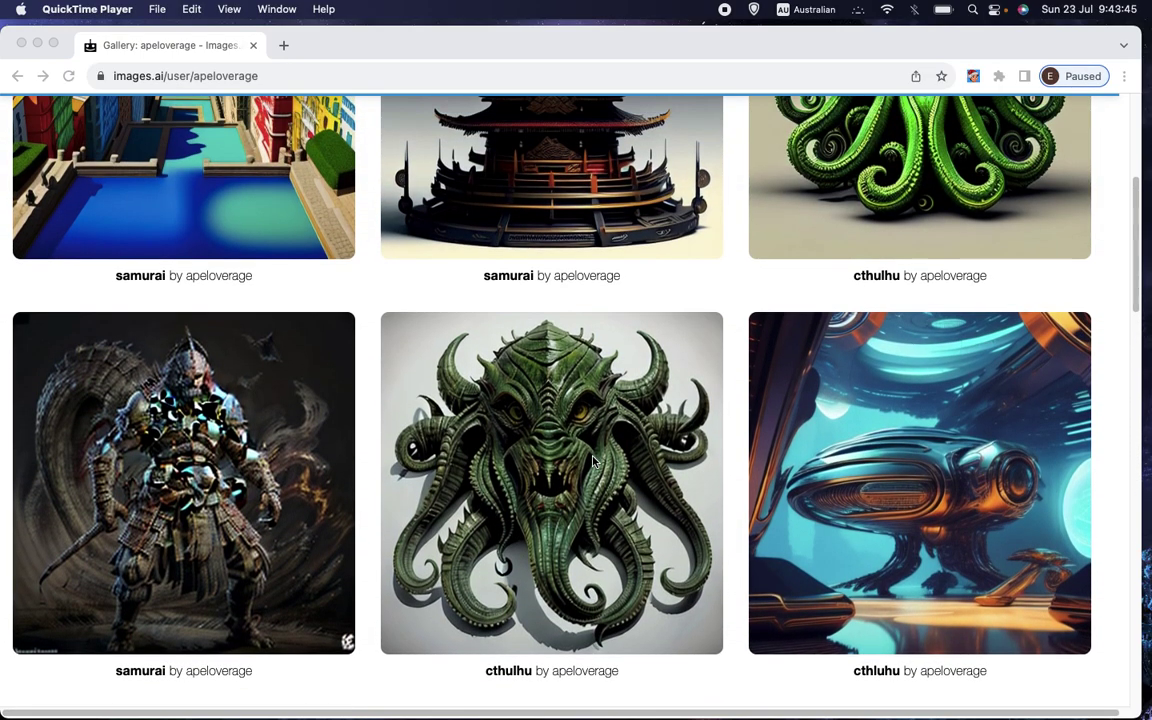
pyautogui.scroll(1, 592, 460)
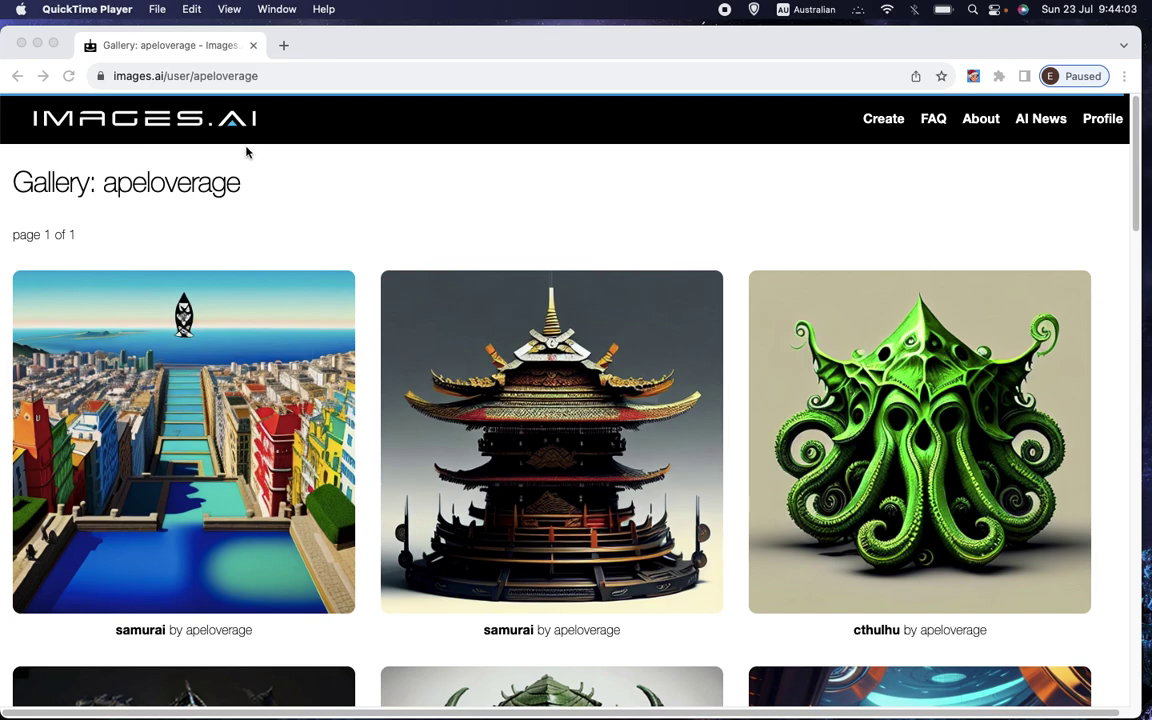
pyautogui.scroll(-5, 400, 262)
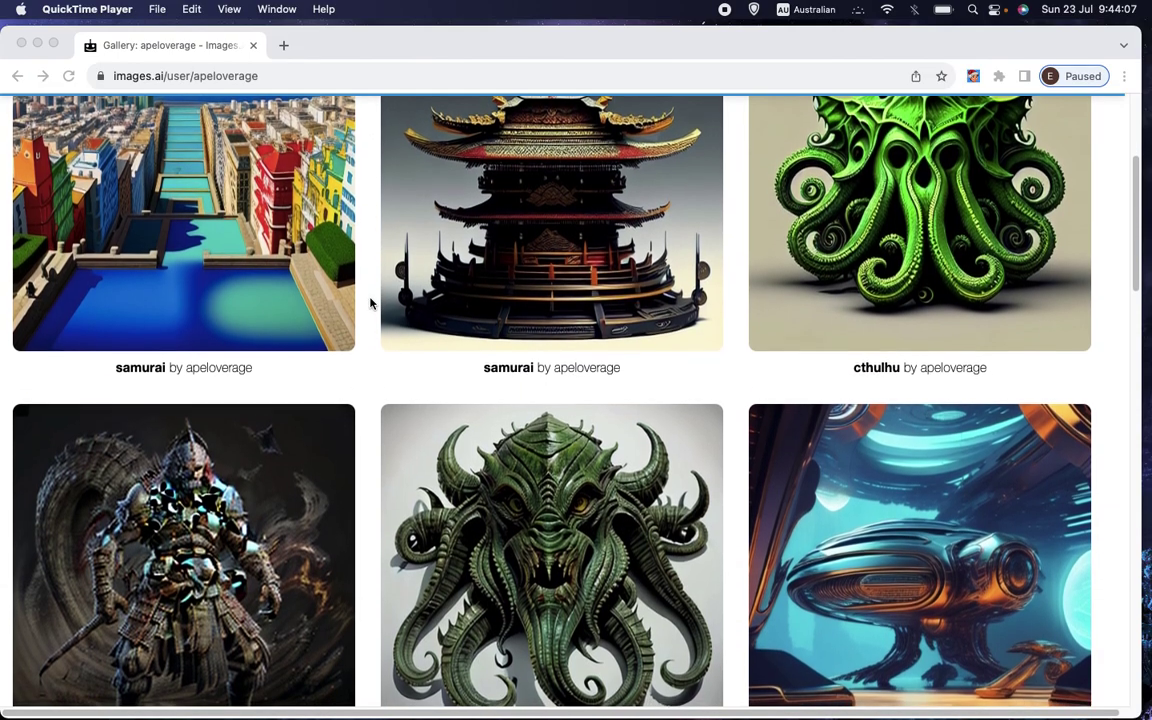
pyautogui.scroll(-5, 370, 303)
pyautogui.scroll(-5, 370, 303)
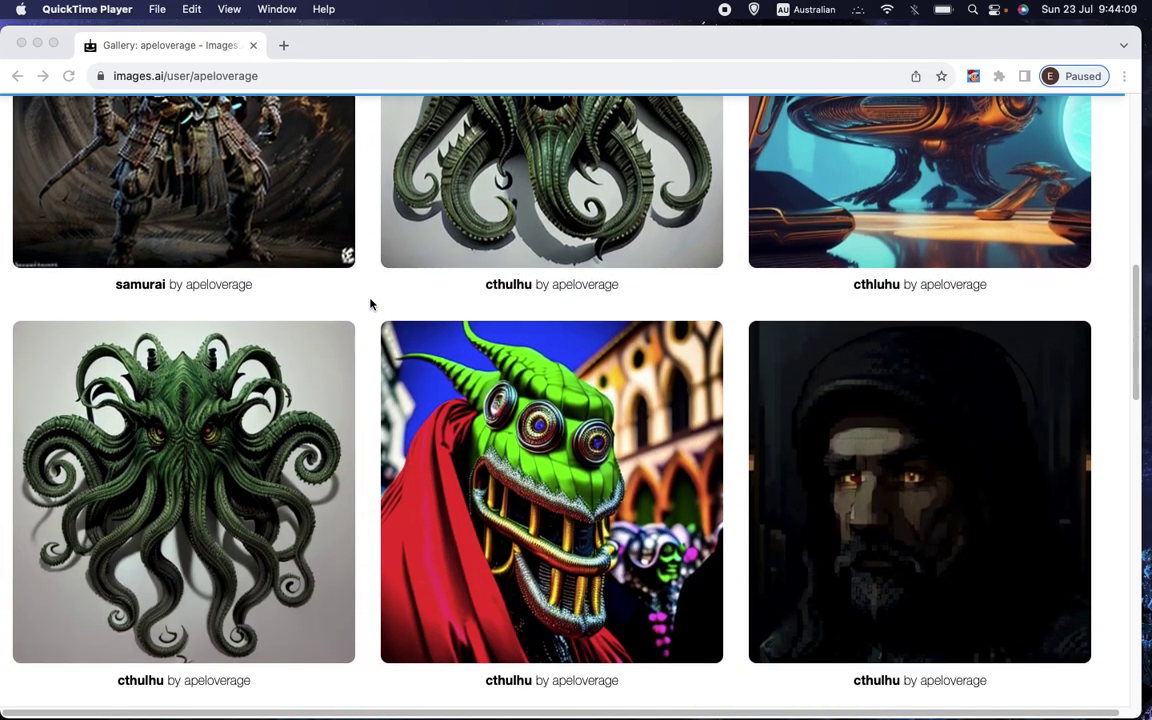
pyautogui.scroll(-5, 370, 305)
pyautogui.scroll(-4, 370, 307)
pyautogui.scroll(-3, 368, 306)
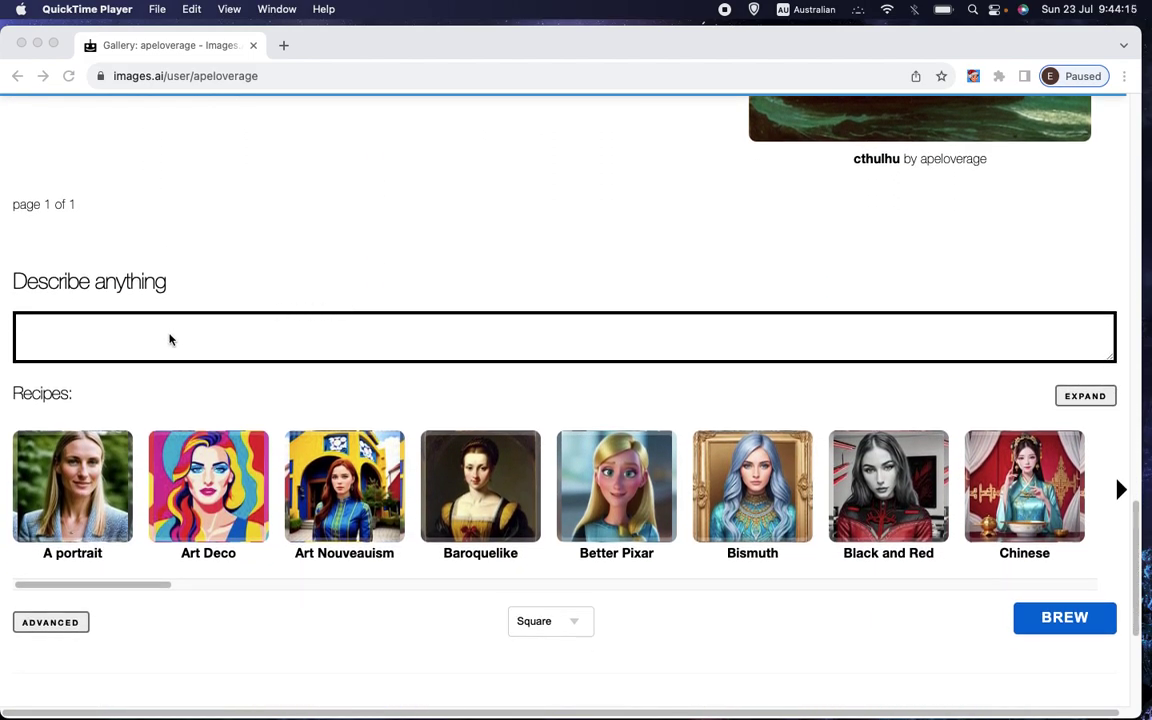
# Activate the empty "Describe anything" prompt field and look through the style recipes listed below it
pyautogui.click(181, 341)
pyautogui.click(110, 344)
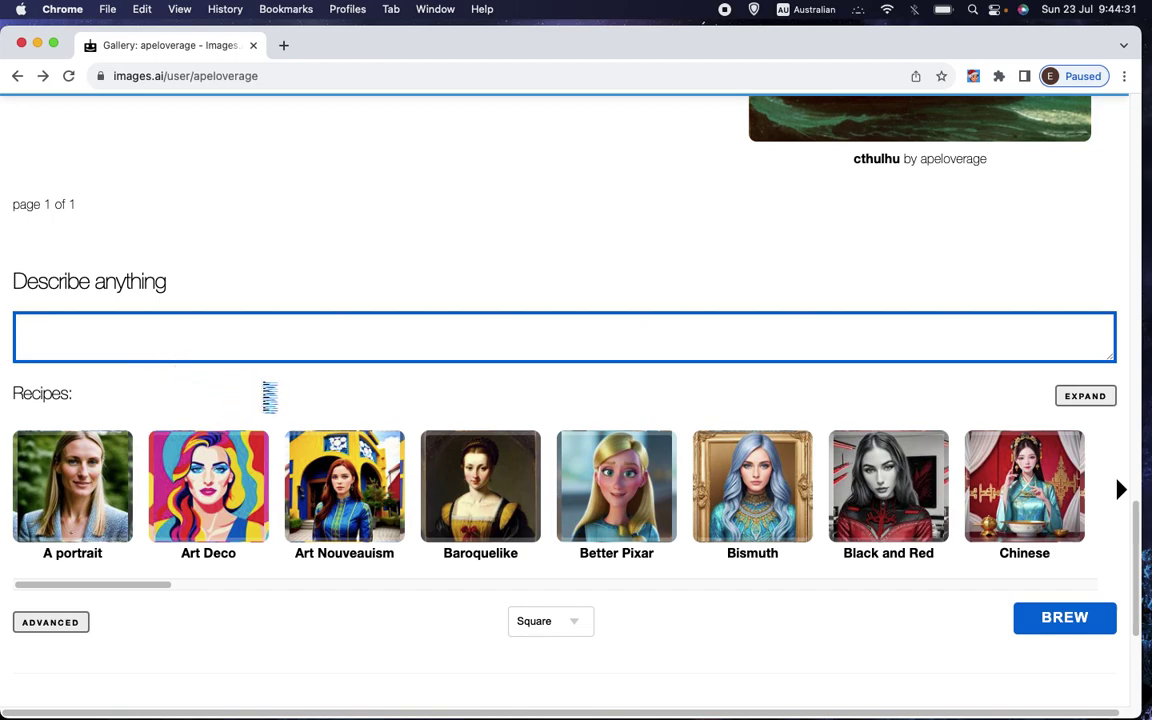
pyautogui.scroll(-2, 269, 397)
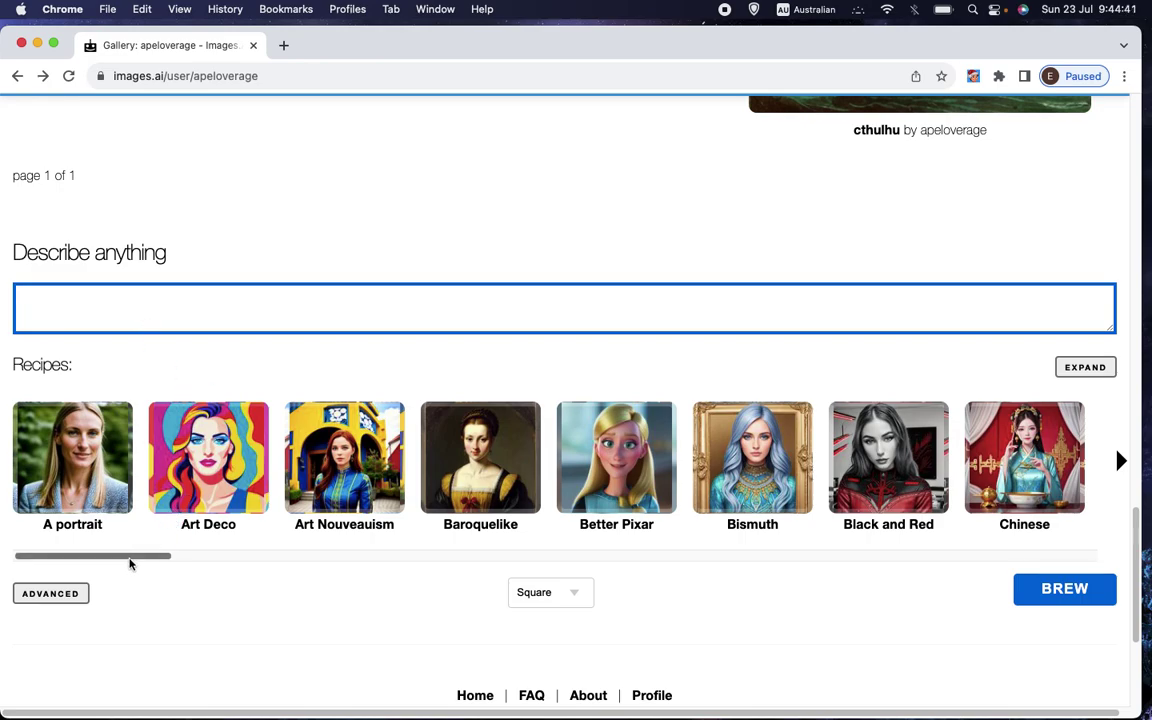
pyautogui.moveTo(130, 560); pyautogui.dragTo(524, 556)
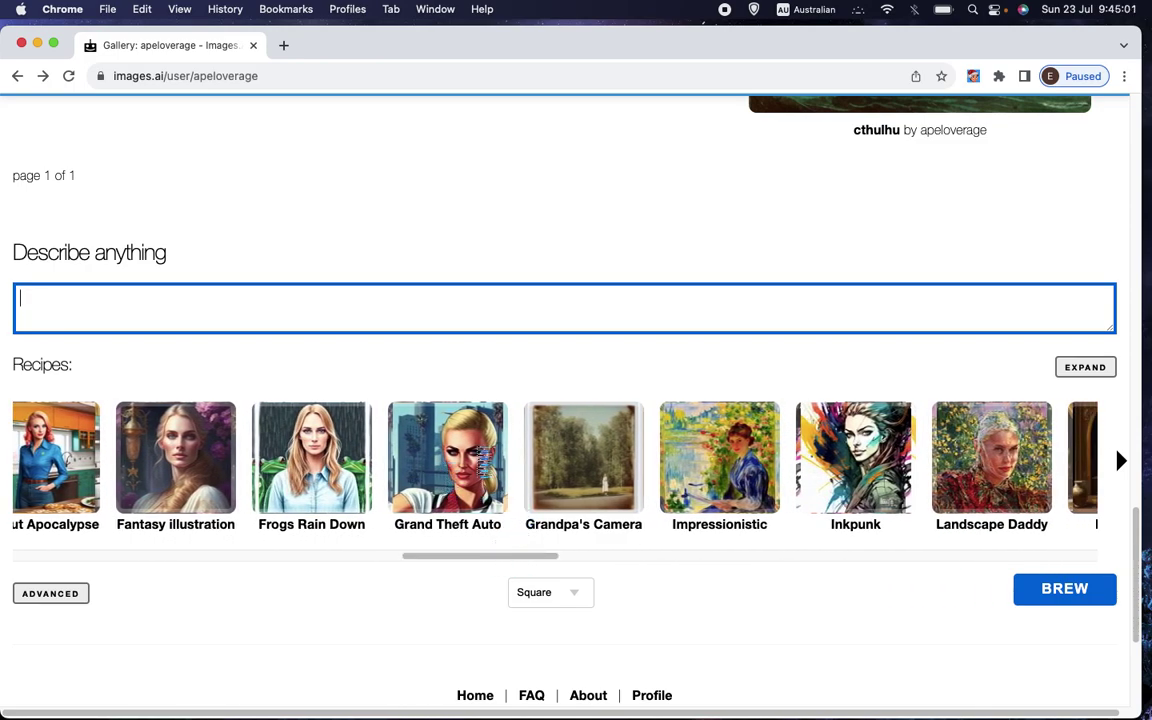
pyautogui.click(457, 464)
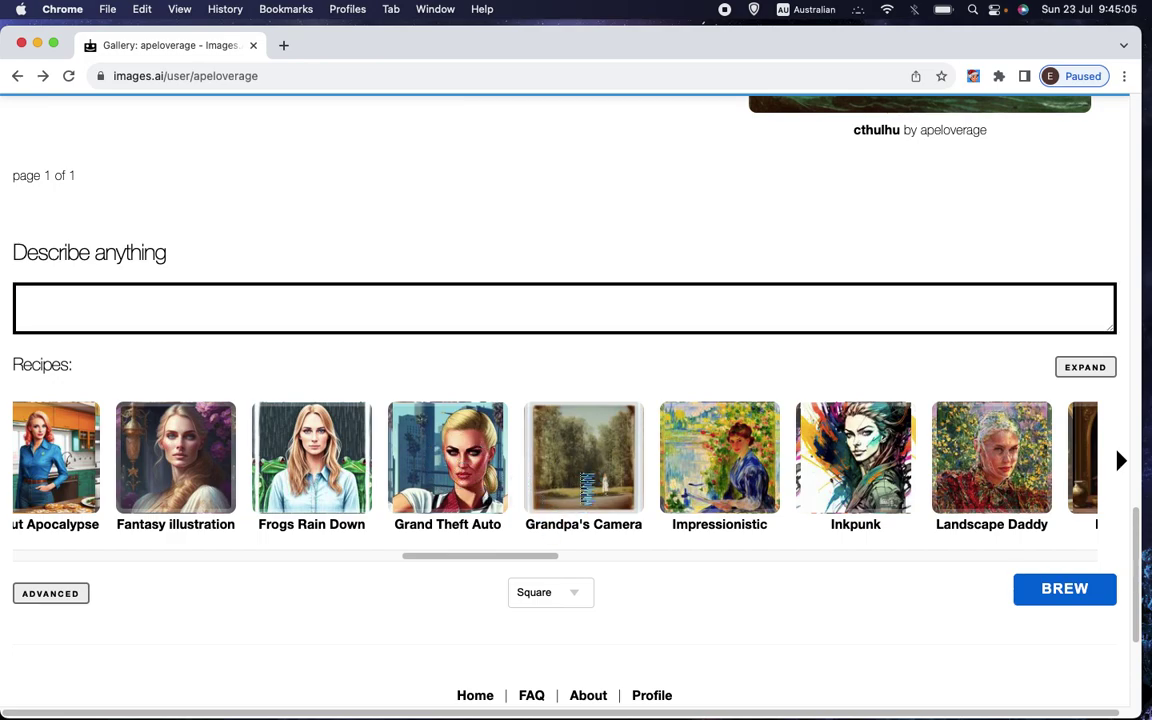
pyautogui.moveTo(530, 561); pyautogui.dragTo(800, 558)
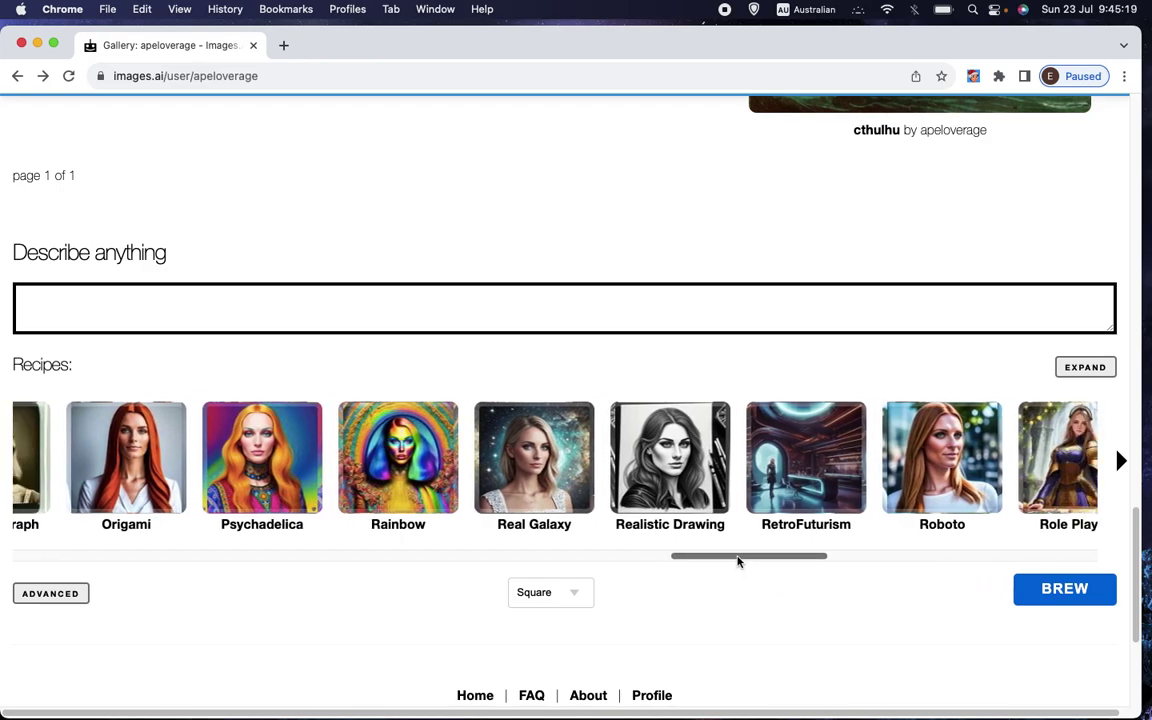
pyautogui.moveTo(731, 563)
pyautogui.mouseDown()
pyautogui.moveTo(1008, 560)
pyautogui.moveTo(805, 573)
pyautogui.moveTo(816, 565)
pyautogui.mouseUp()
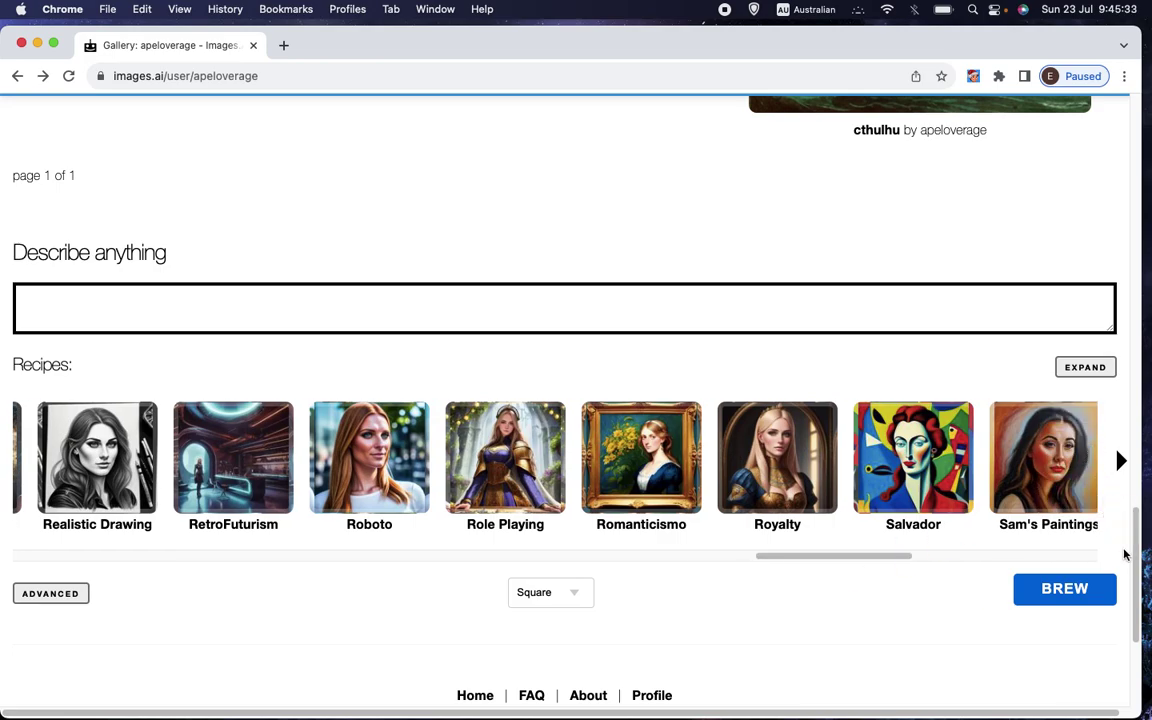
pyautogui.moveTo(1136, 577)
pyautogui.mouseDown()
pyautogui.moveTo(1141, 515)
pyautogui.moveTo(1140, 562)
pyautogui.mouseUp()
pyautogui.moveTo(820, 610); pyautogui.dragTo(274, 612)
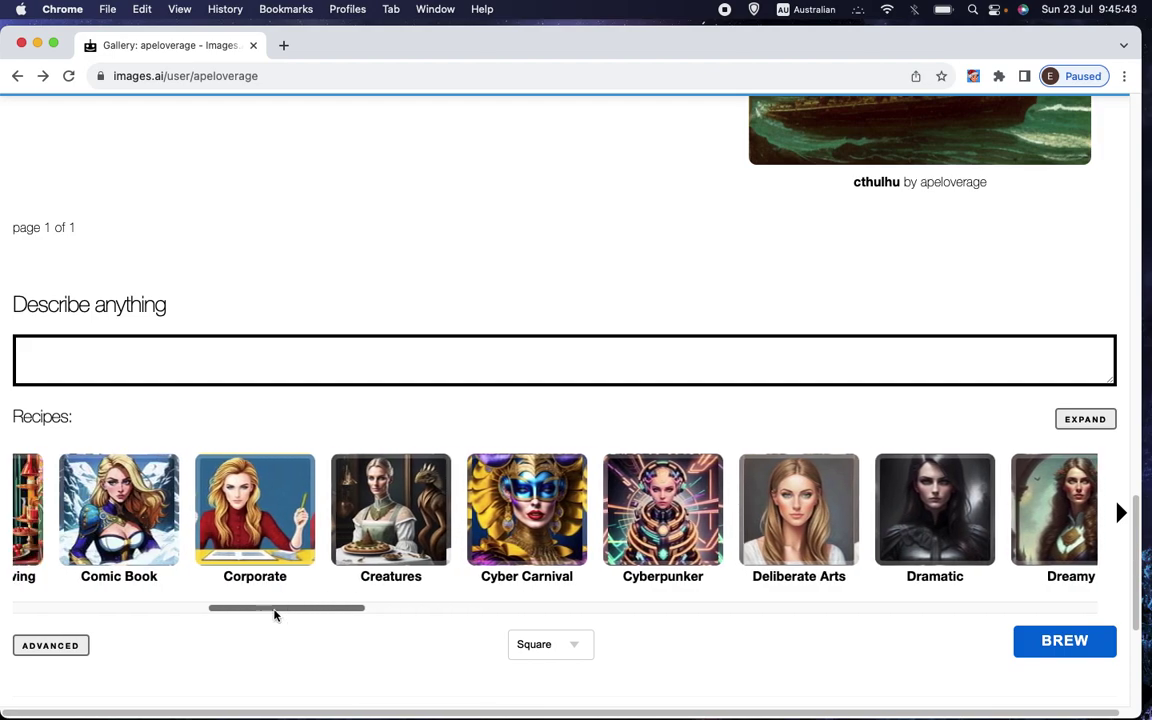
pyautogui.scroll(-1, 429, 500)
# Open the gallery's dark green tentacled cthulhu image on a light grey background and review its variations
pyautogui.scroll(5, 429, 500)
pyautogui.scroll(5, 429, 500)
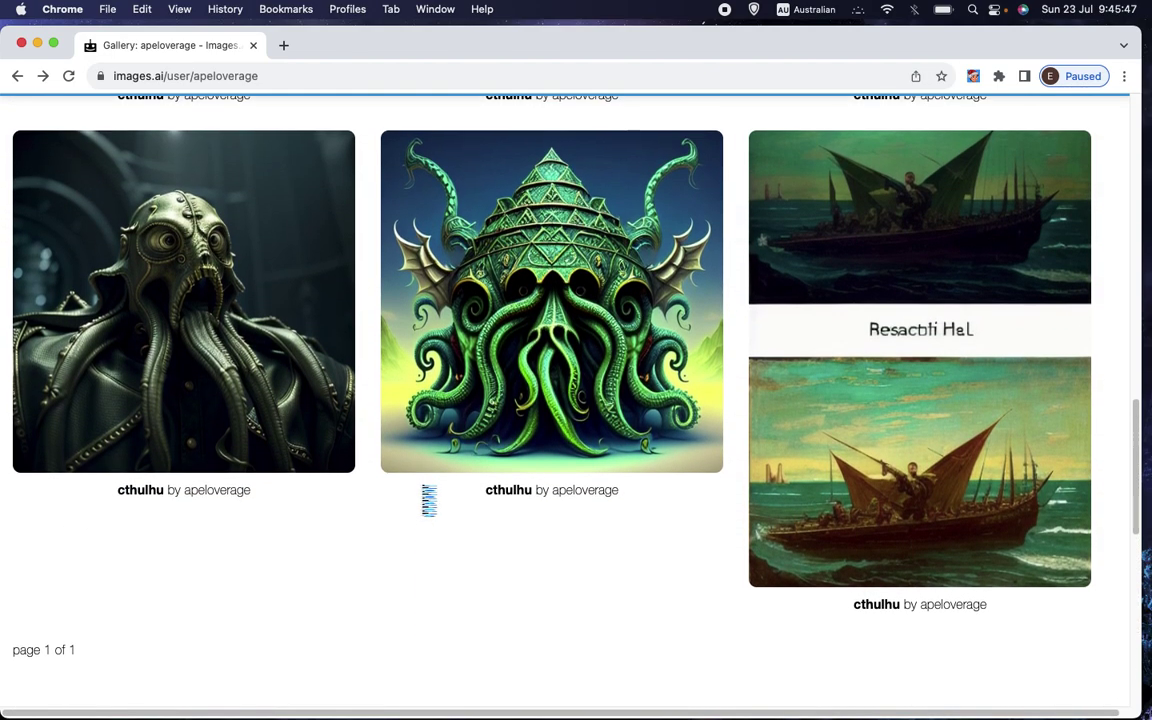
pyautogui.scroll(4, 424, 497)
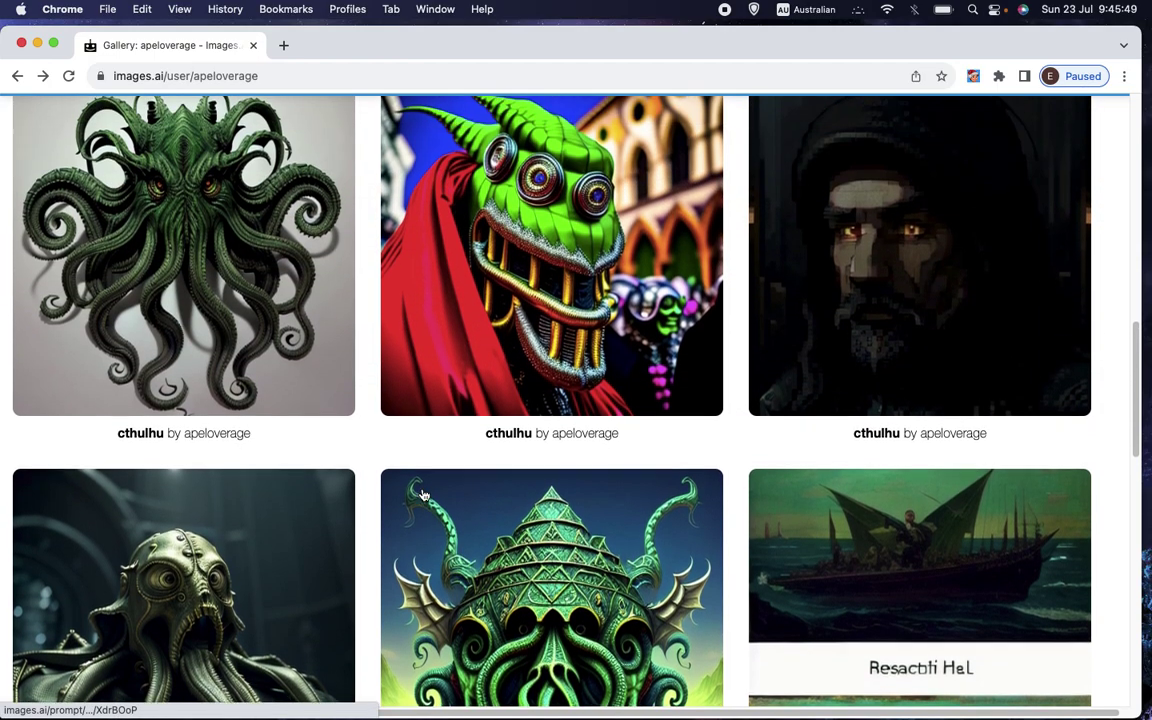
pyautogui.scroll(2, 428, 497)
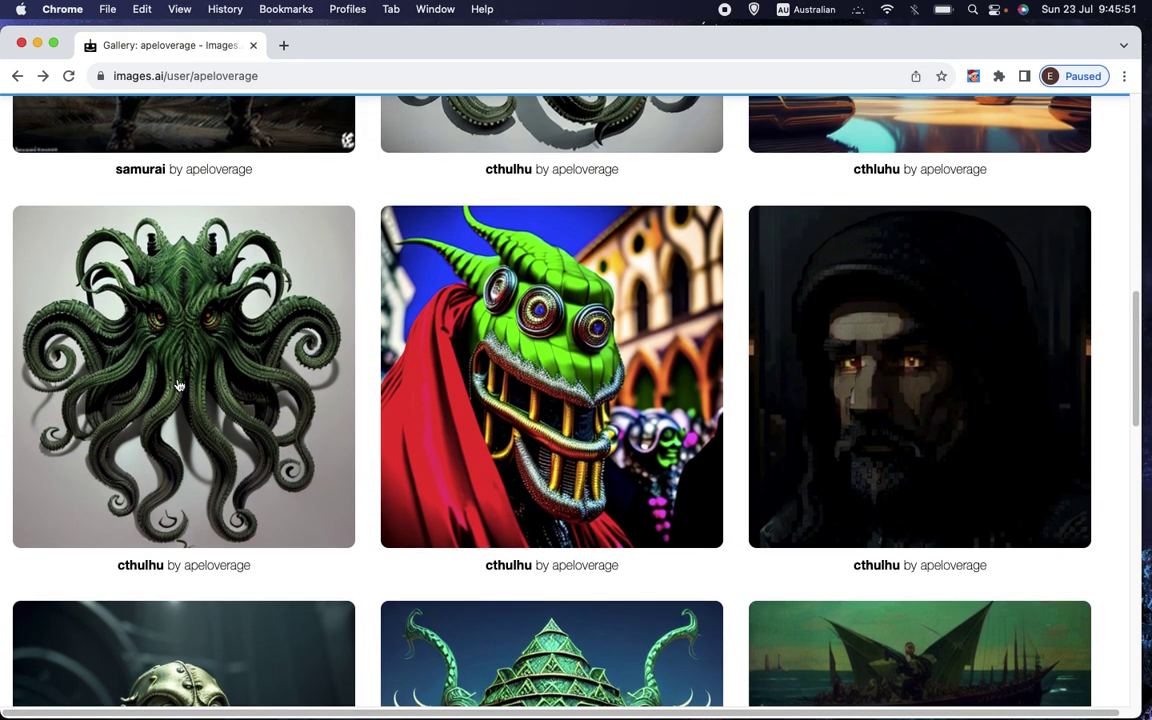
pyautogui.click(172, 349)
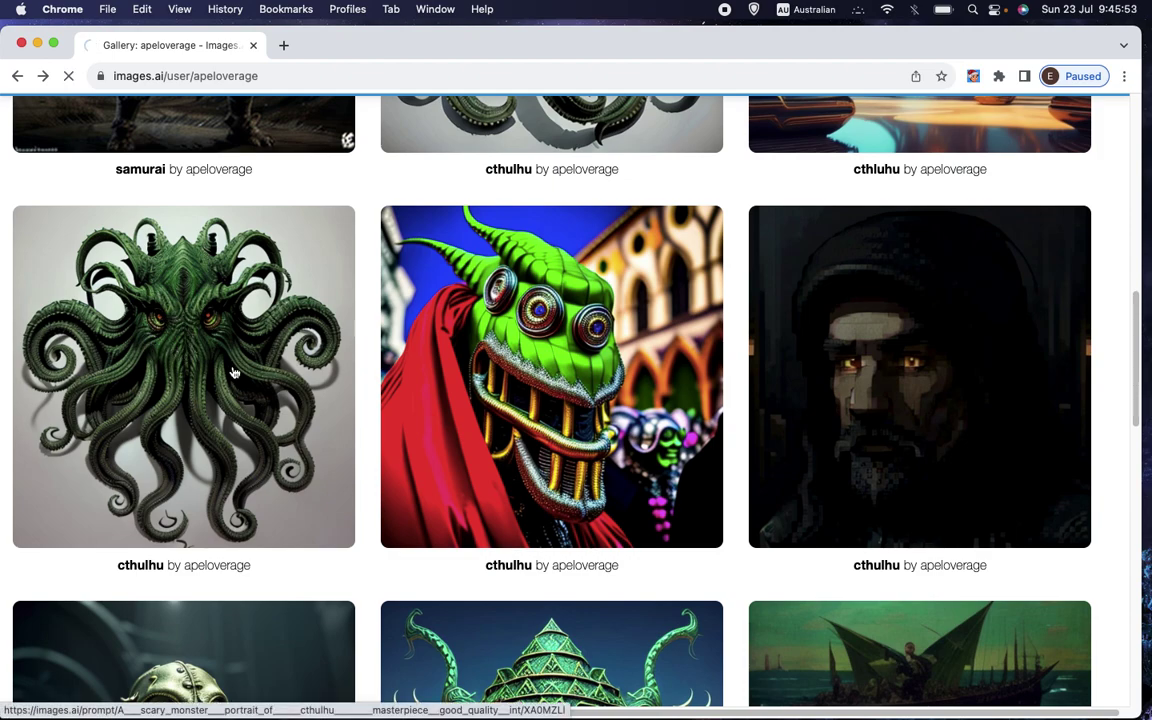
pyautogui.scroll(-5, 216, 403)
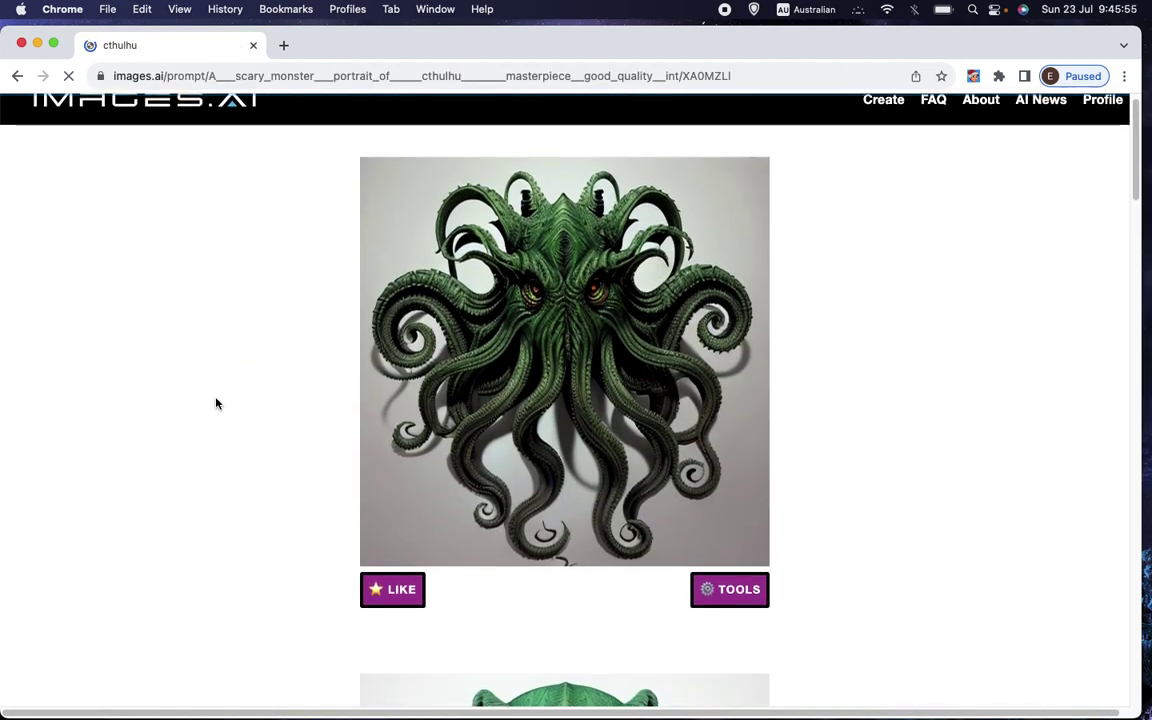
pyautogui.scroll(-3, 216, 403)
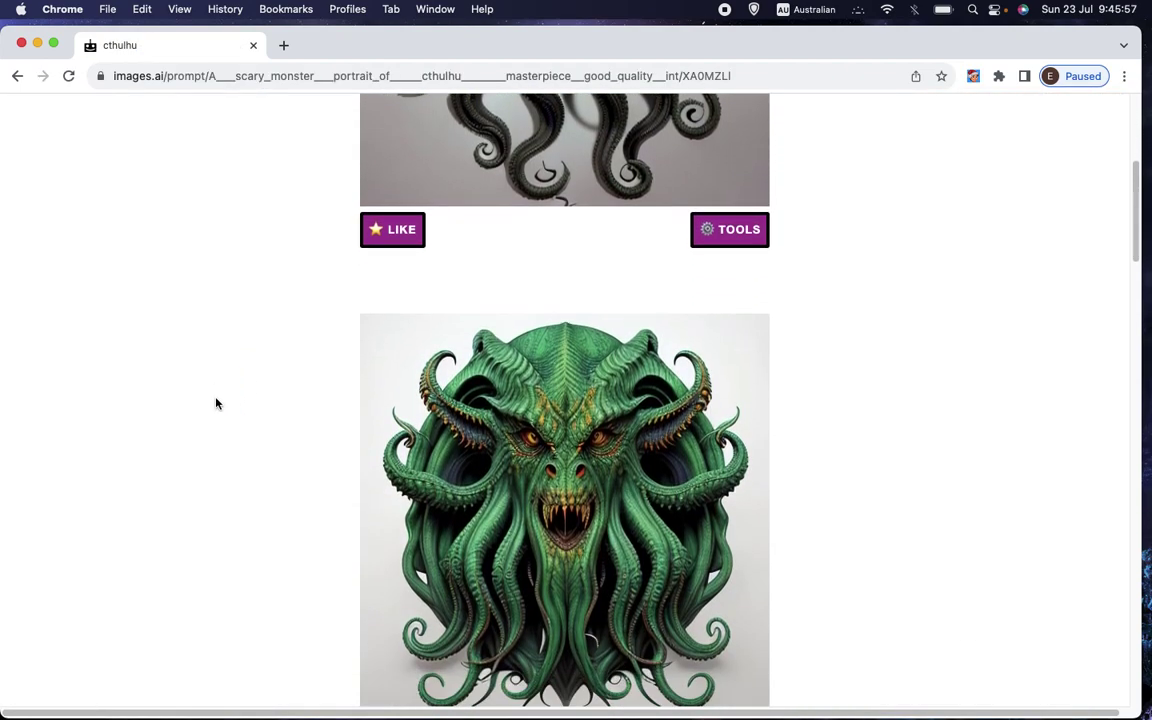
pyautogui.scroll(-8, 217, 403)
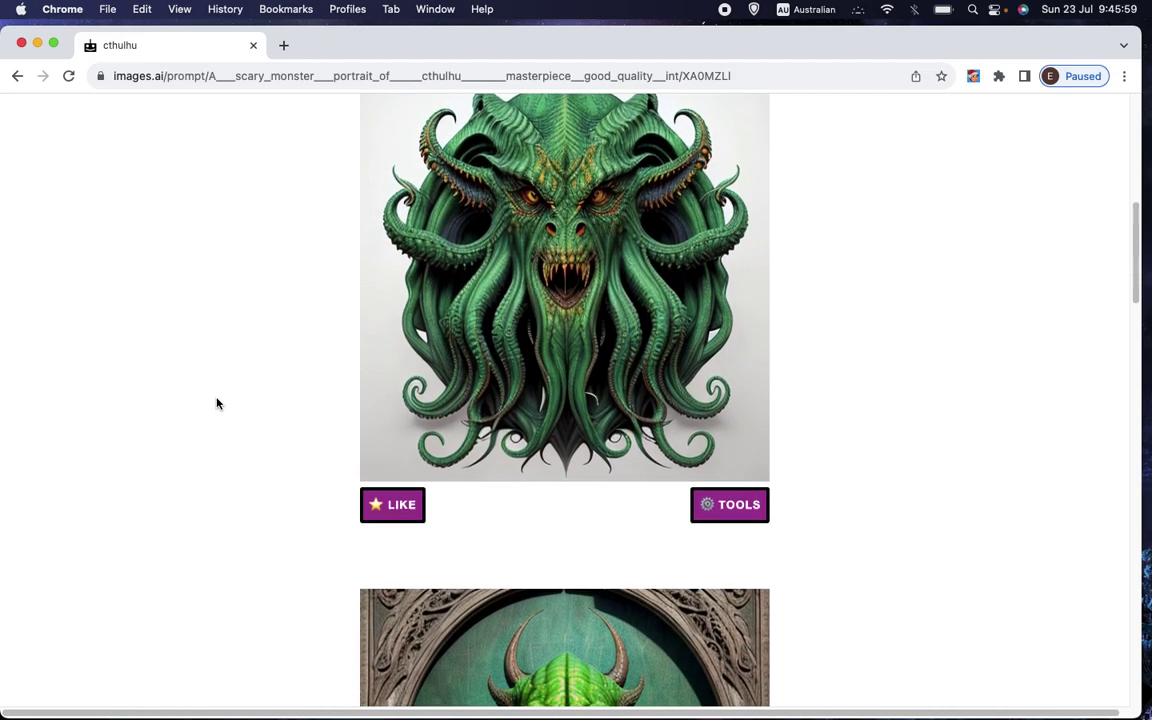
pyautogui.scroll(-8, 217, 403)
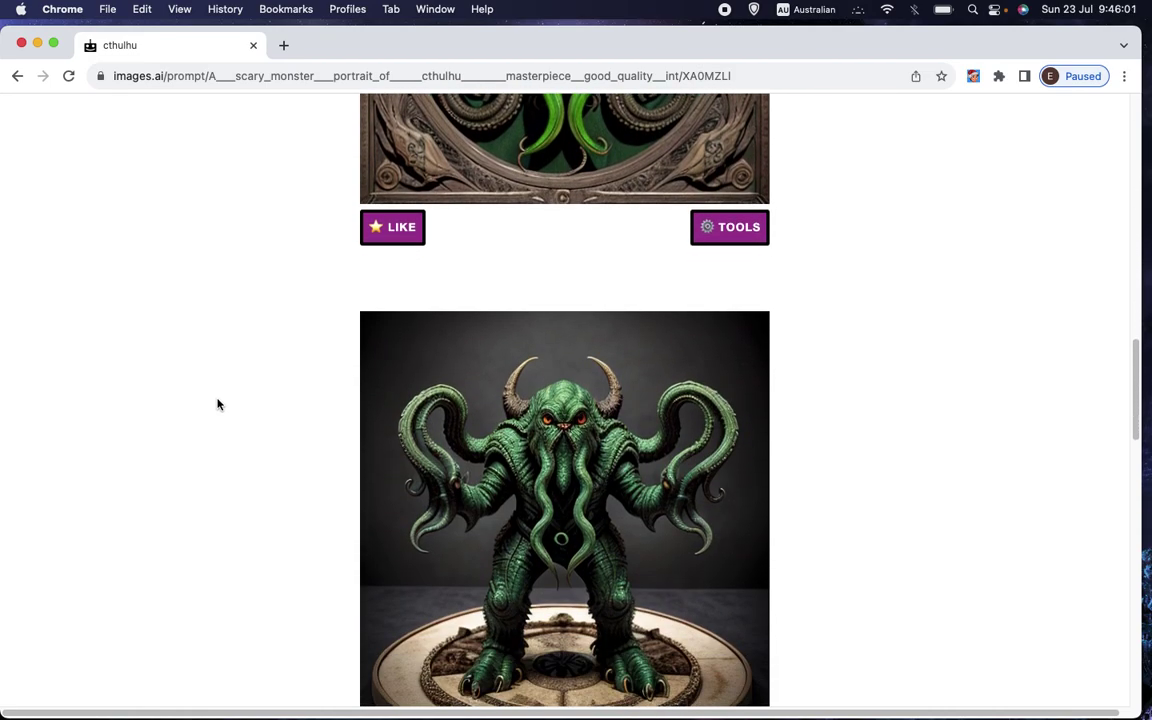
pyautogui.scroll(20, 217, 403)
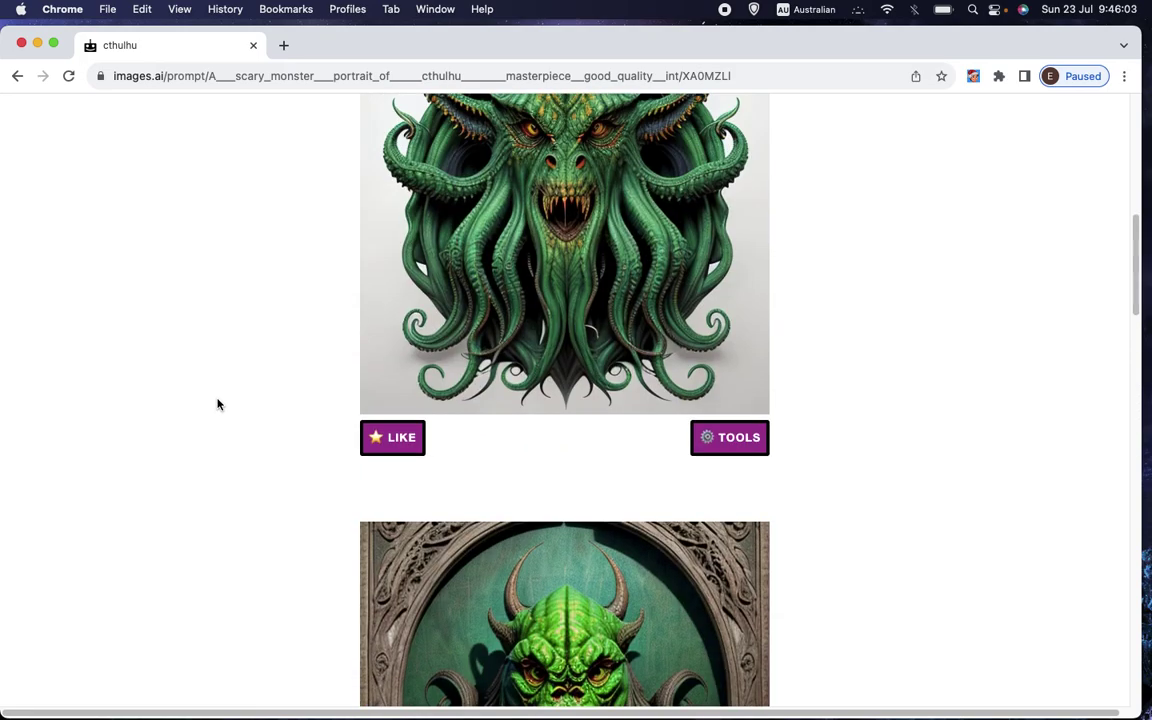
pyautogui.scroll(2, 217, 403)
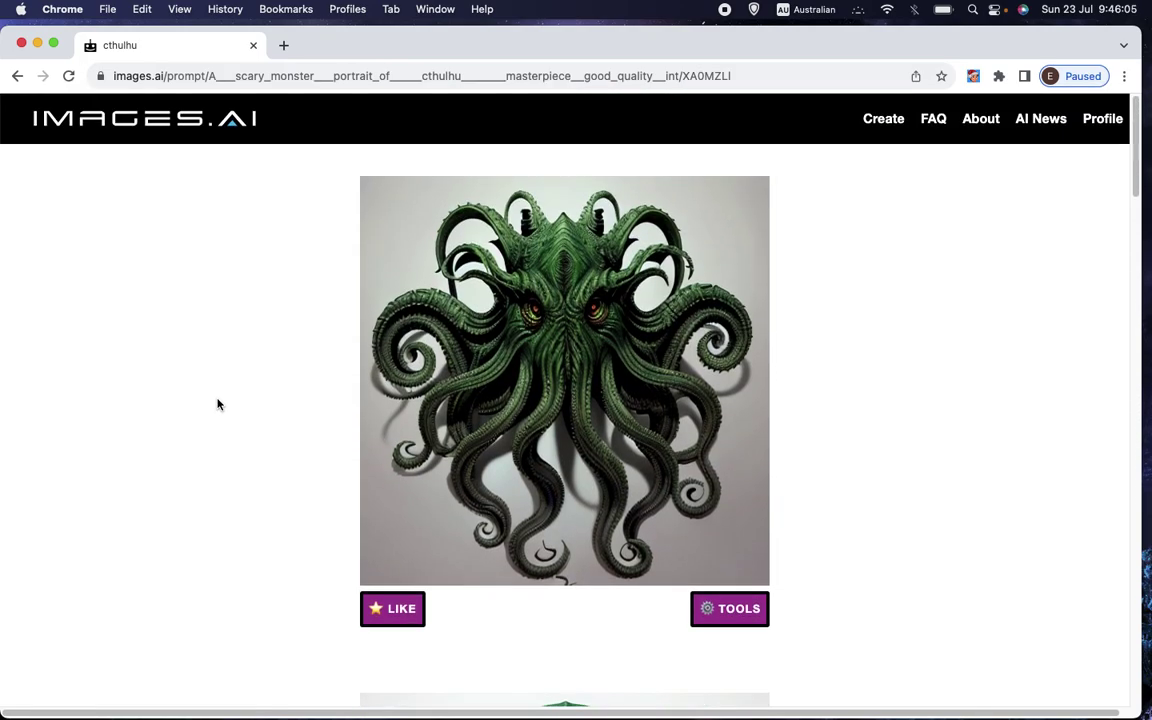
# Return to the user's gallery and look over its images and the available style recipes again
pyautogui.click(18, 77)
pyautogui.scroll(-5, 152, 461)
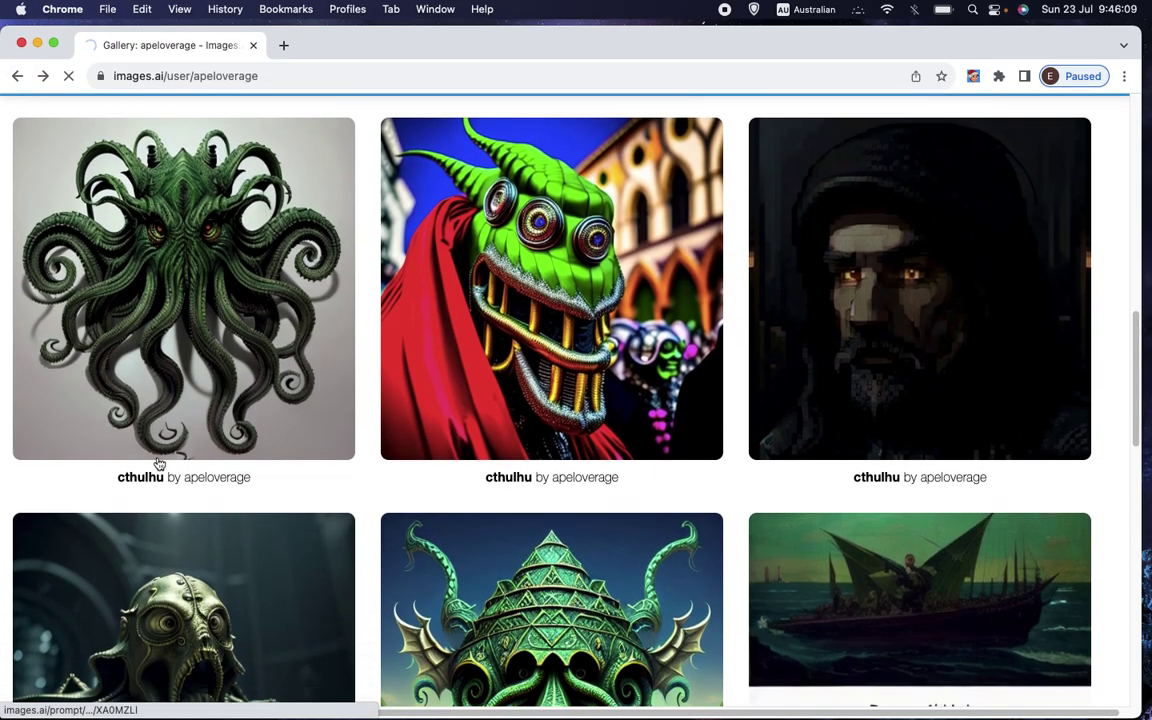
pyautogui.scroll(-5, 163, 466)
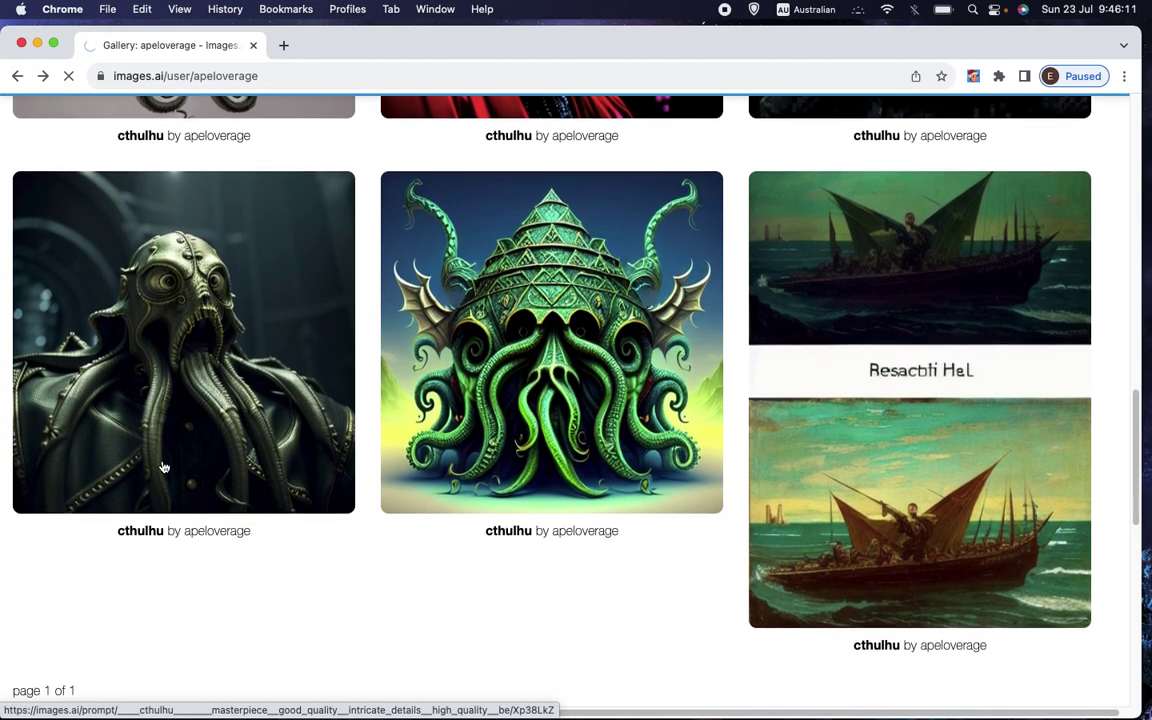
pyautogui.scroll(-3, 232, 488)
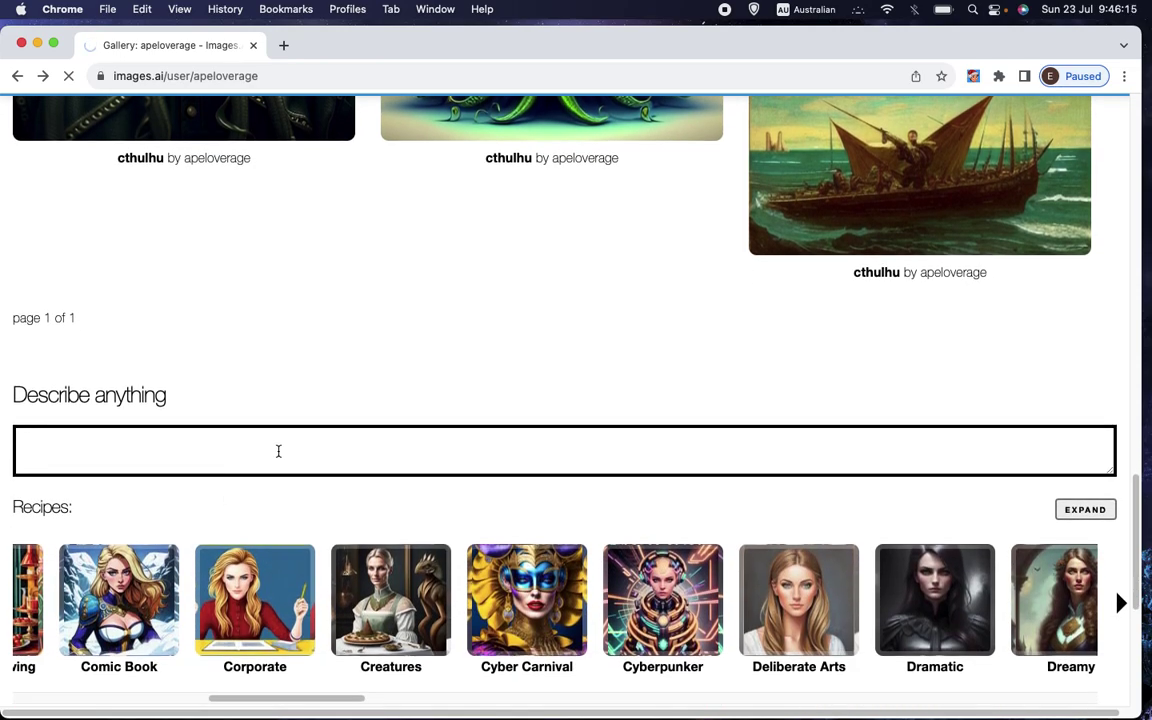
pyautogui.scroll(4, 325, 403)
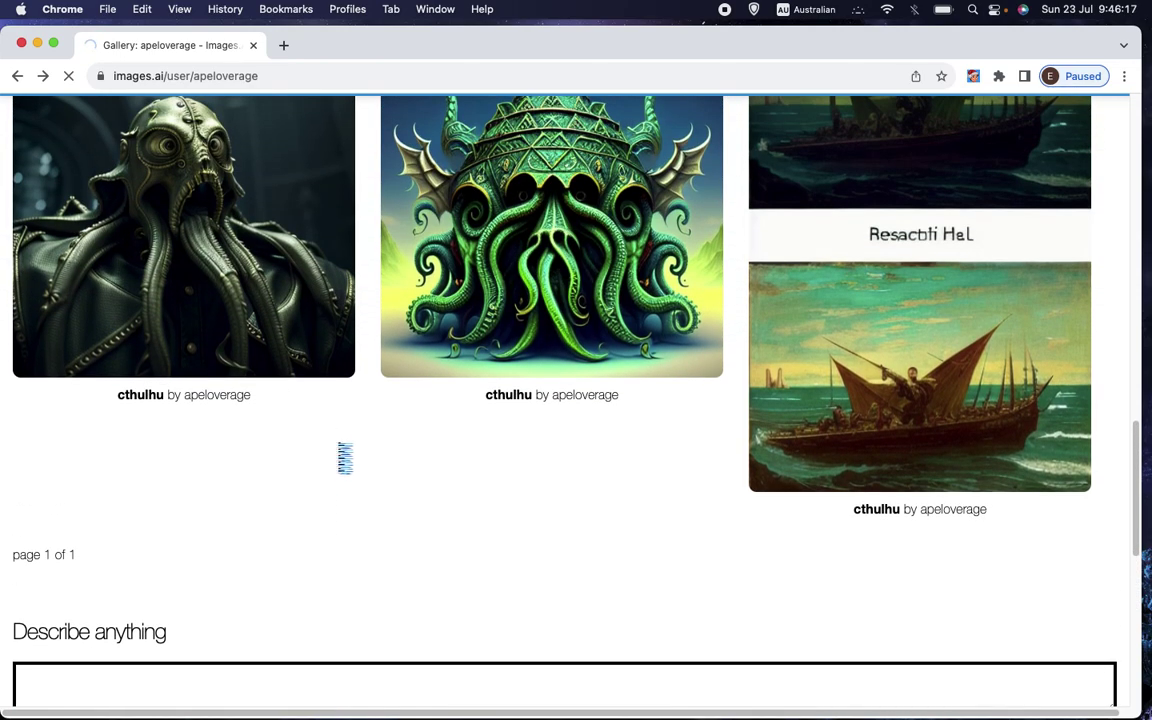
pyautogui.scroll(15, 372, 473)
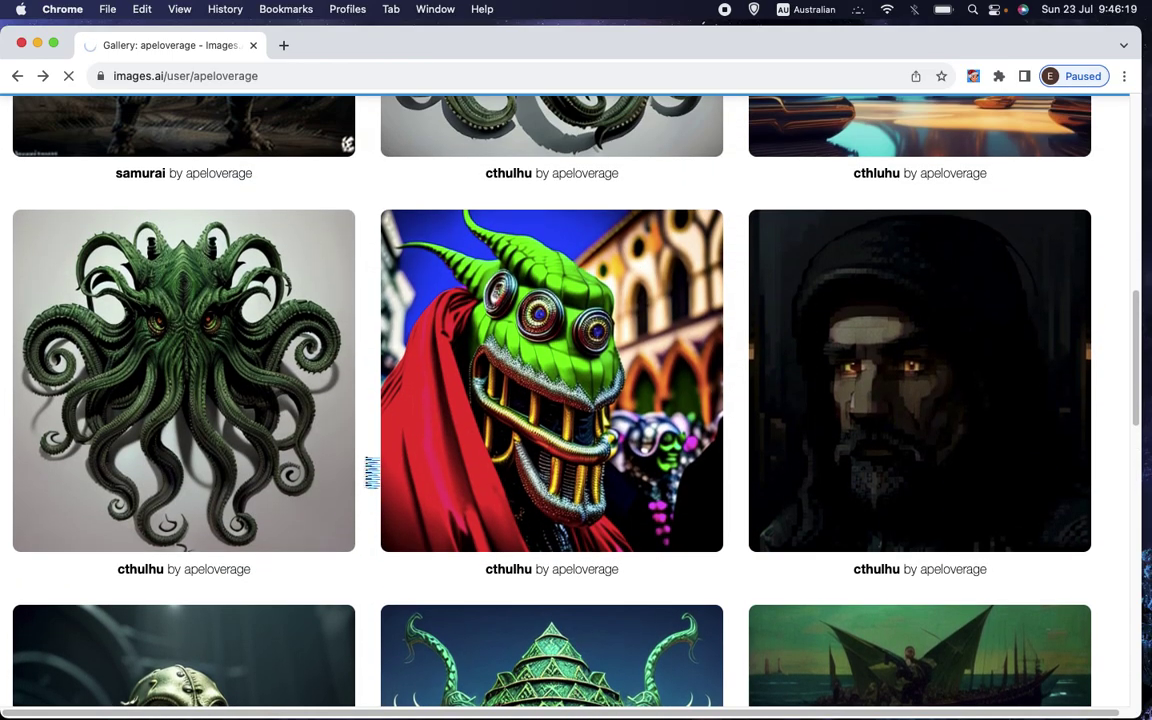
pyautogui.scroll(-5, 370, 475)
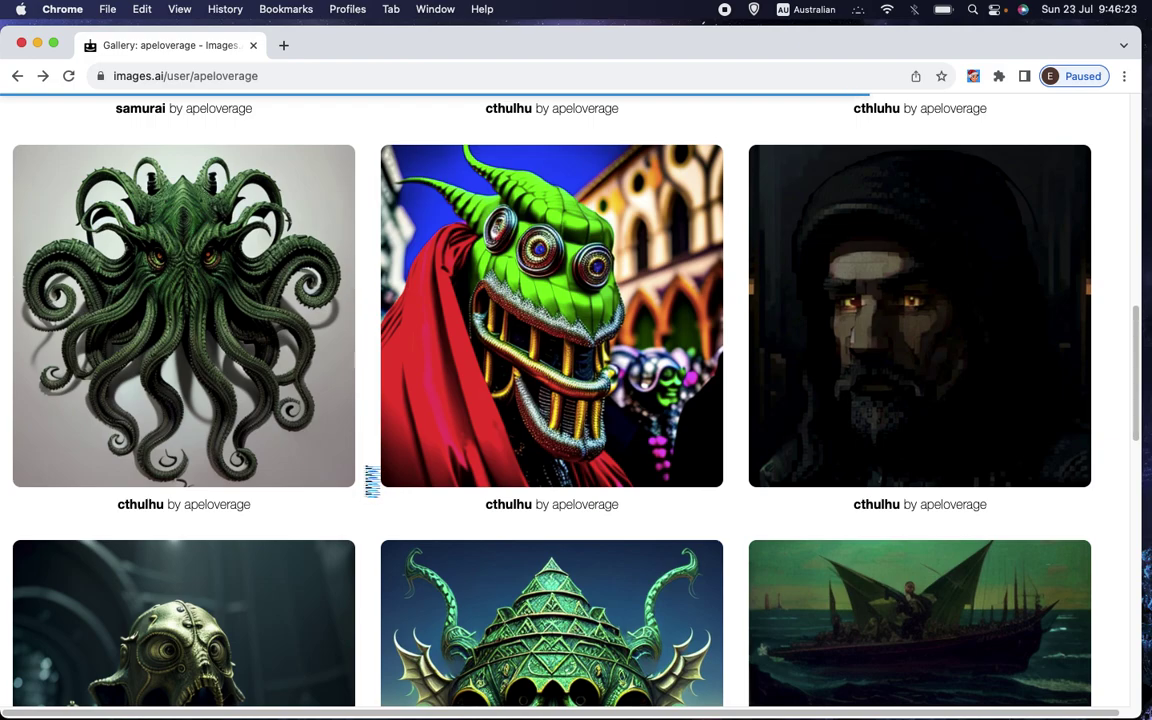
pyautogui.scroll(-8, 372, 481)
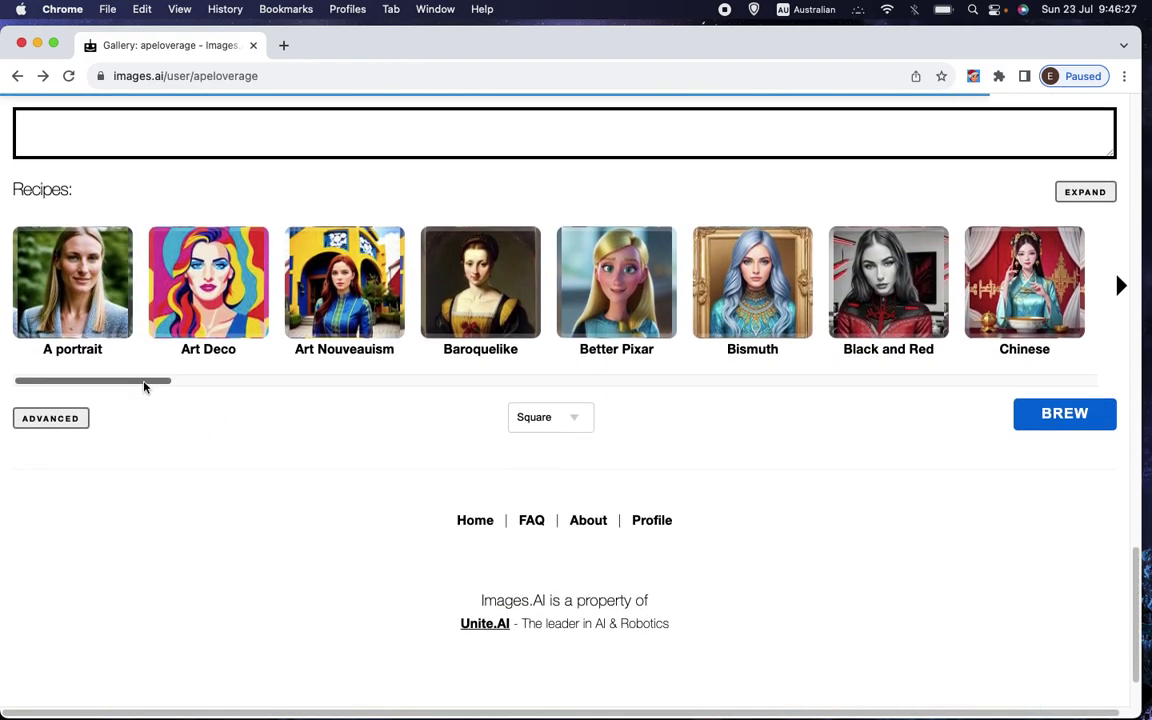
pyautogui.moveTo(144, 383); pyautogui.dragTo(422, 413)
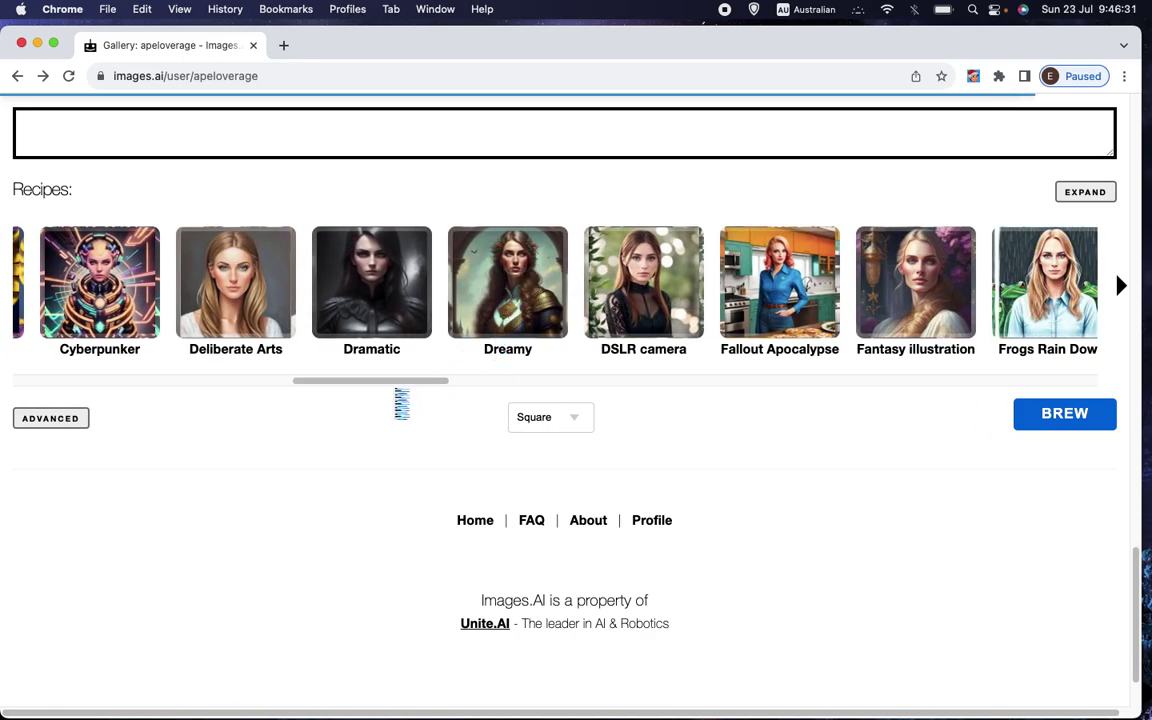
# Open the gallery's cthulhu image with the pyramid-shaped head and review its variations
pyautogui.scroll(10, 403, 403)
pyautogui.scroll(1, 420, 370)
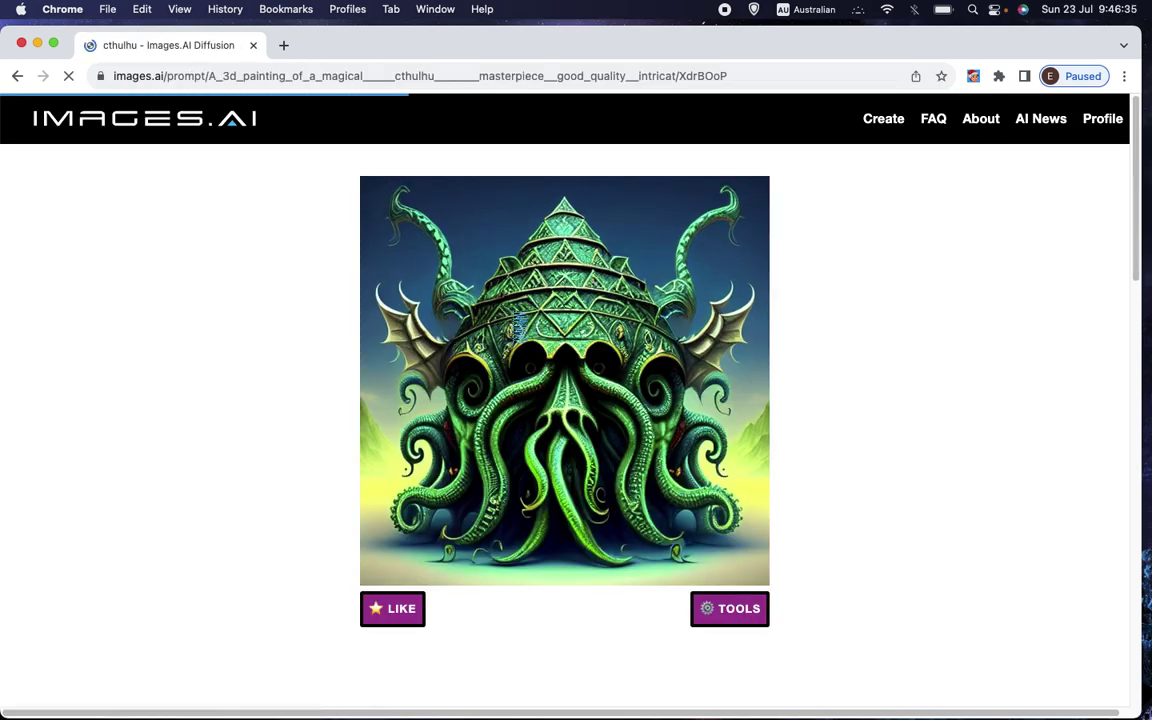
pyautogui.scroll(-8, 223, 407)
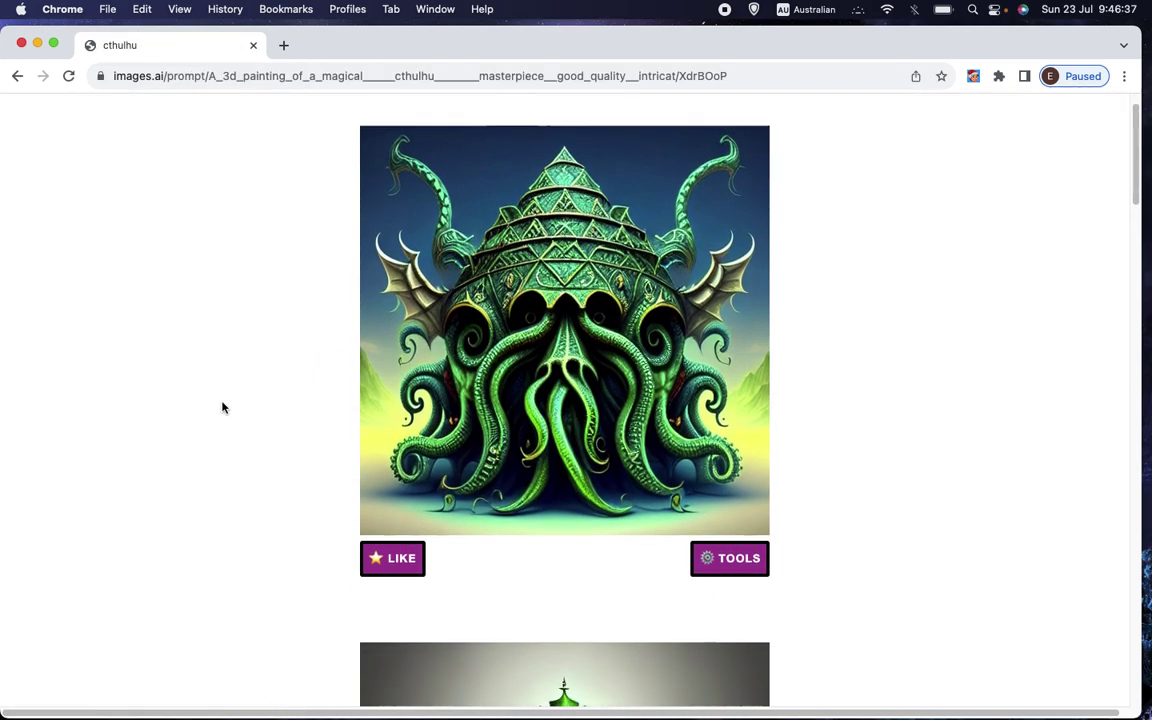
pyautogui.scroll(-12, 225, 408)
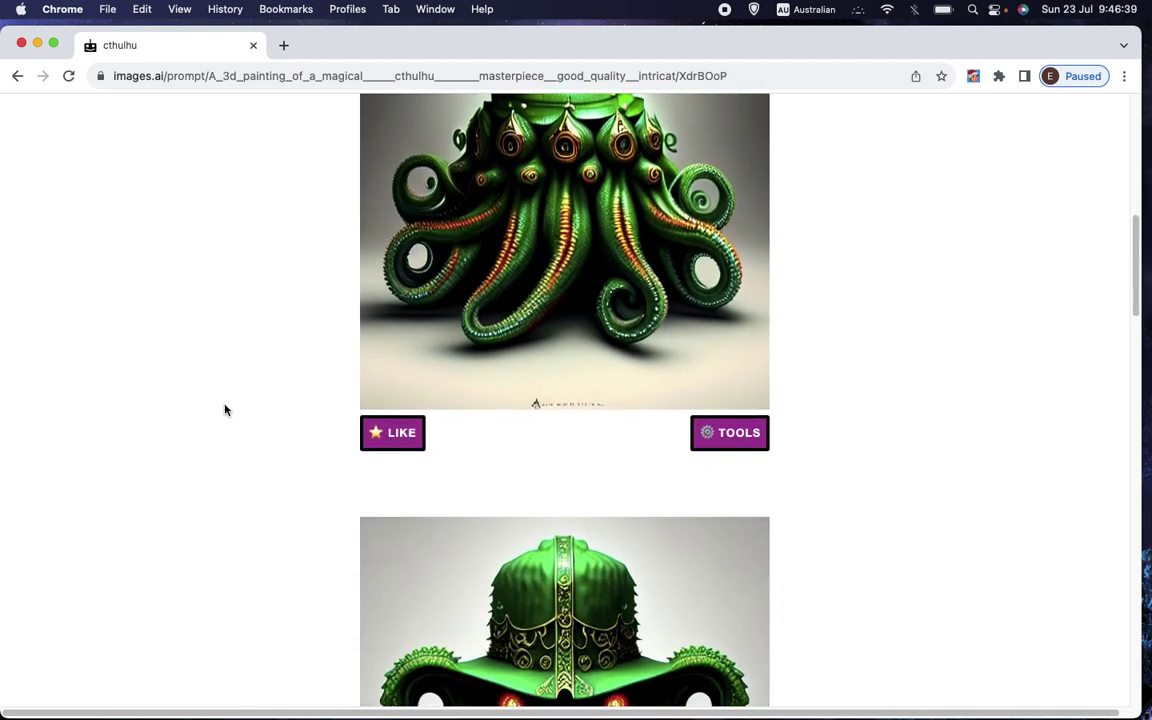
pyautogui.scroll(-10, 226, 410)
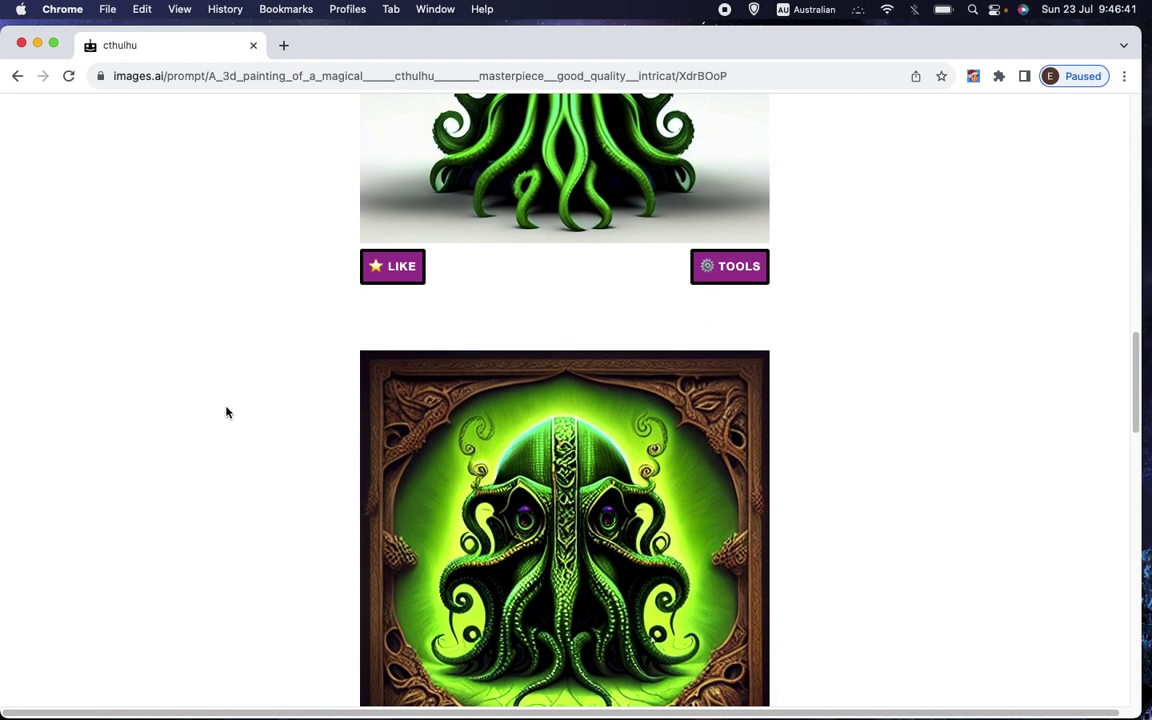
# Review the remaining variations of the pyramid-headed cthulhu image down to the page's end and compare them back up to the first one
pyautogui.scroll(-7, 226, 412)
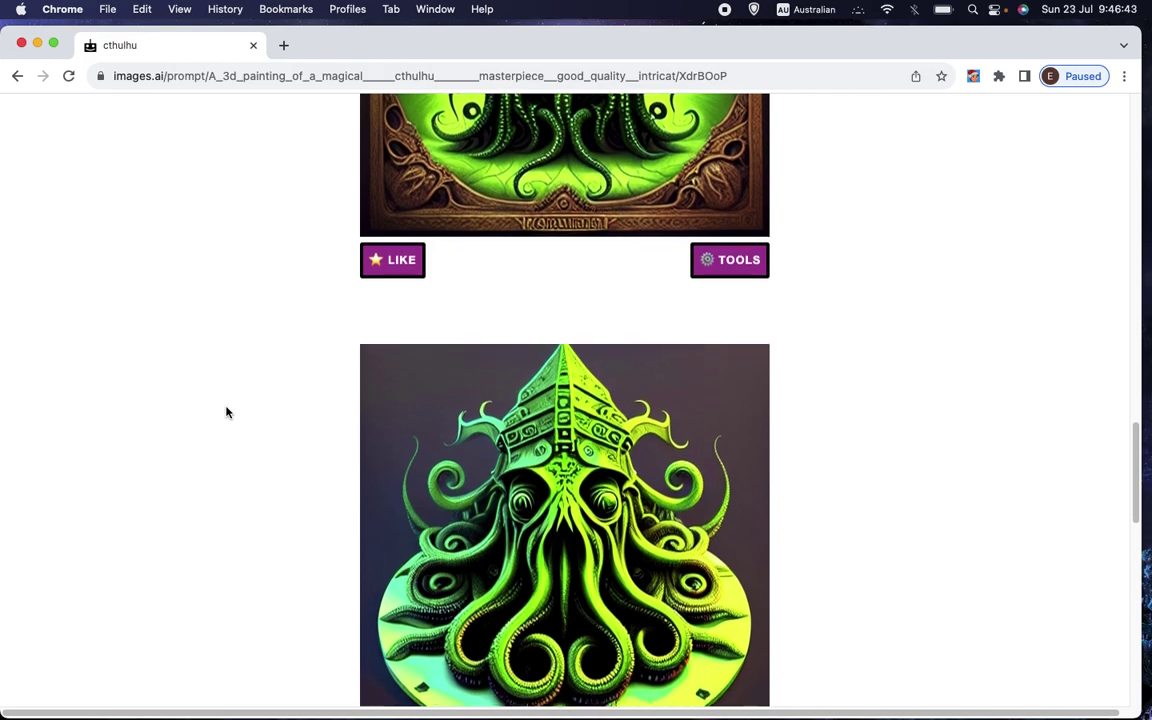
pyautogui.scroll(-1, 226, 413)
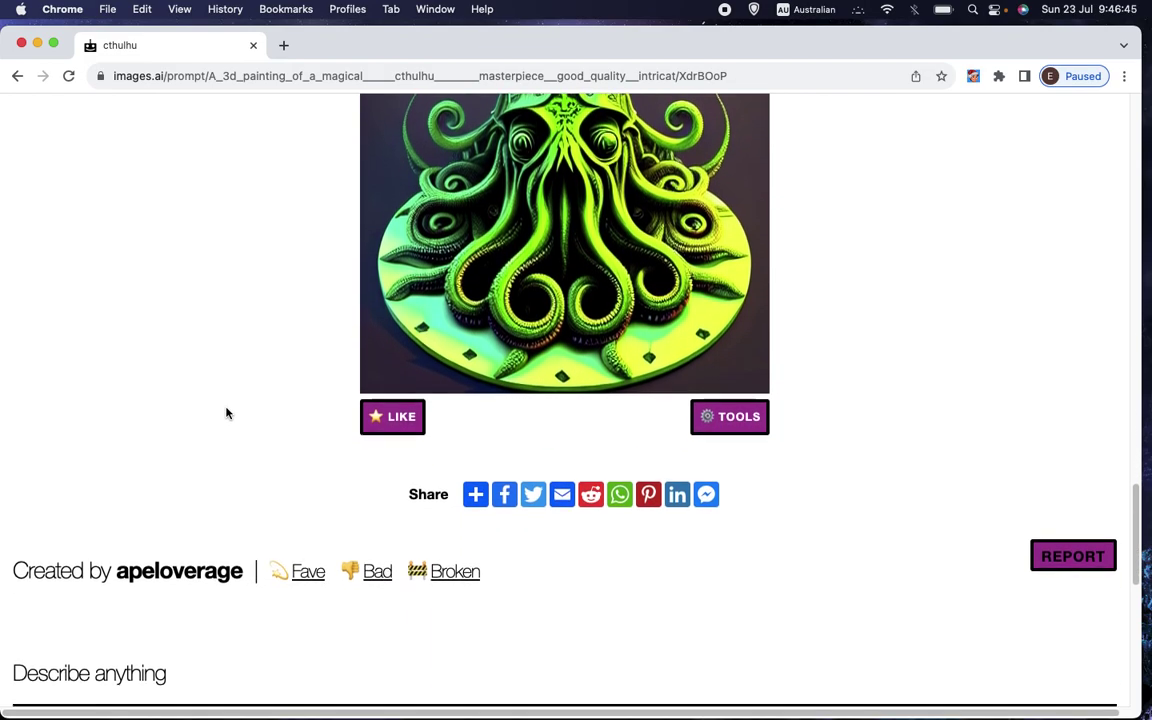
pyautogui.scroll(1, 226, 413)
pyautogui.scroll(4, 226, 413)
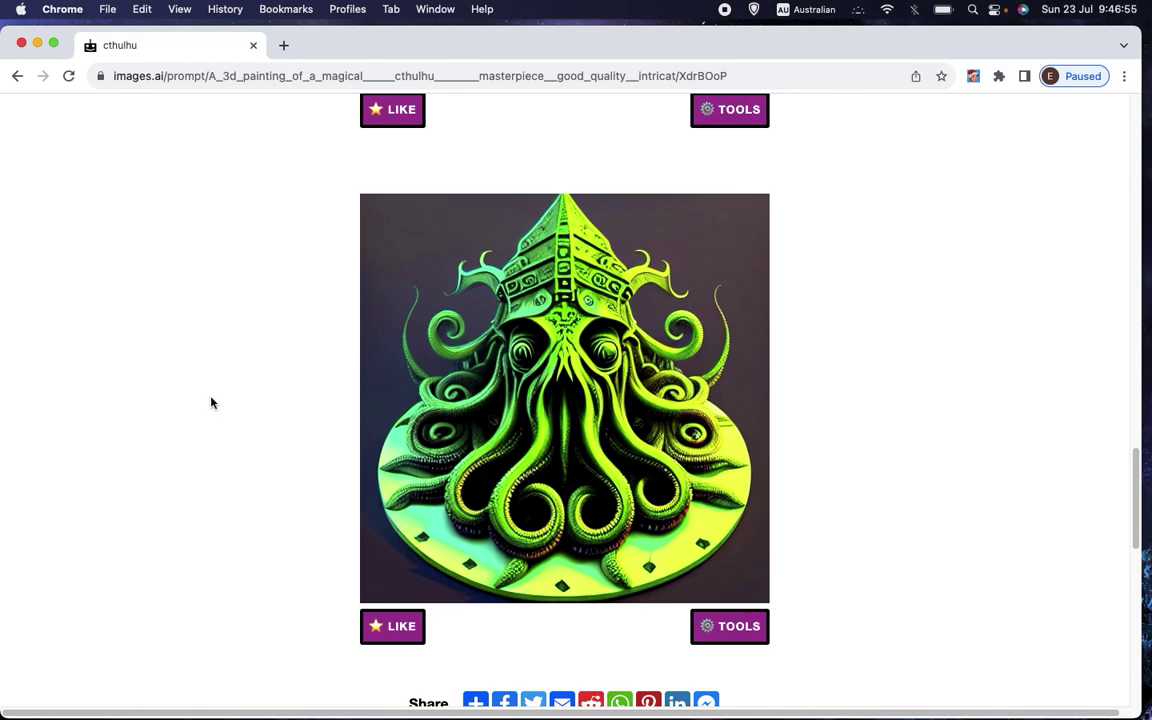
pyautogui.scroll(8, 211, 403)
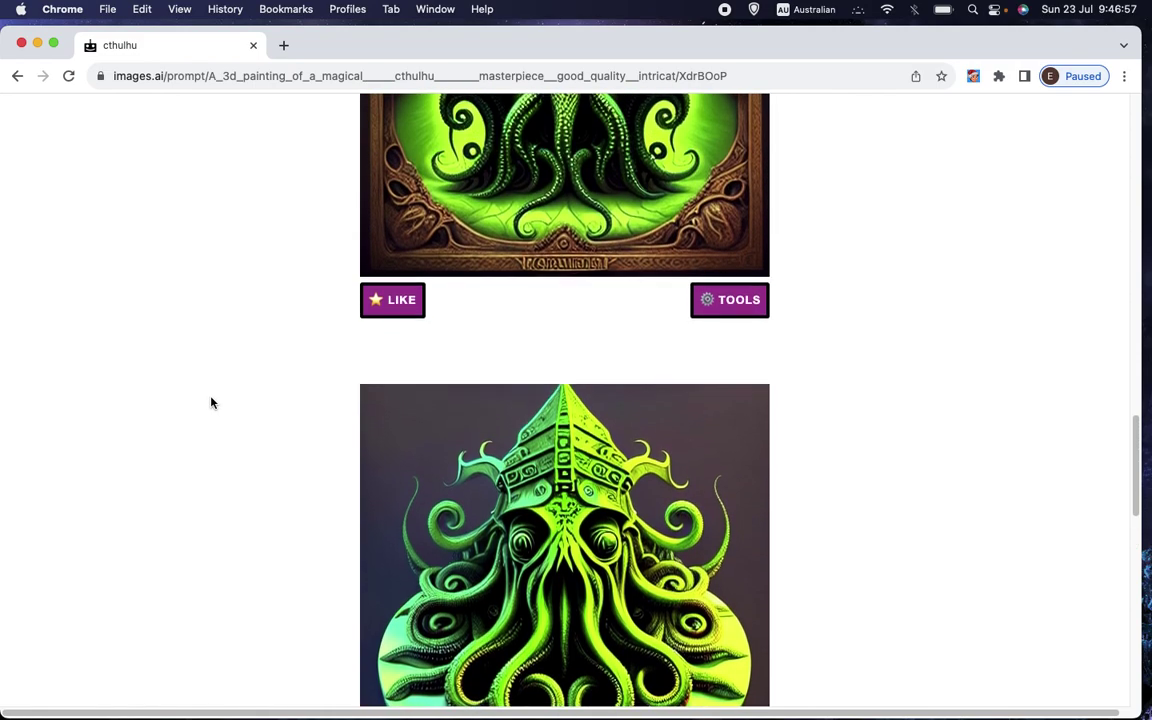
pyautogui.scroll(9, 211, 403)
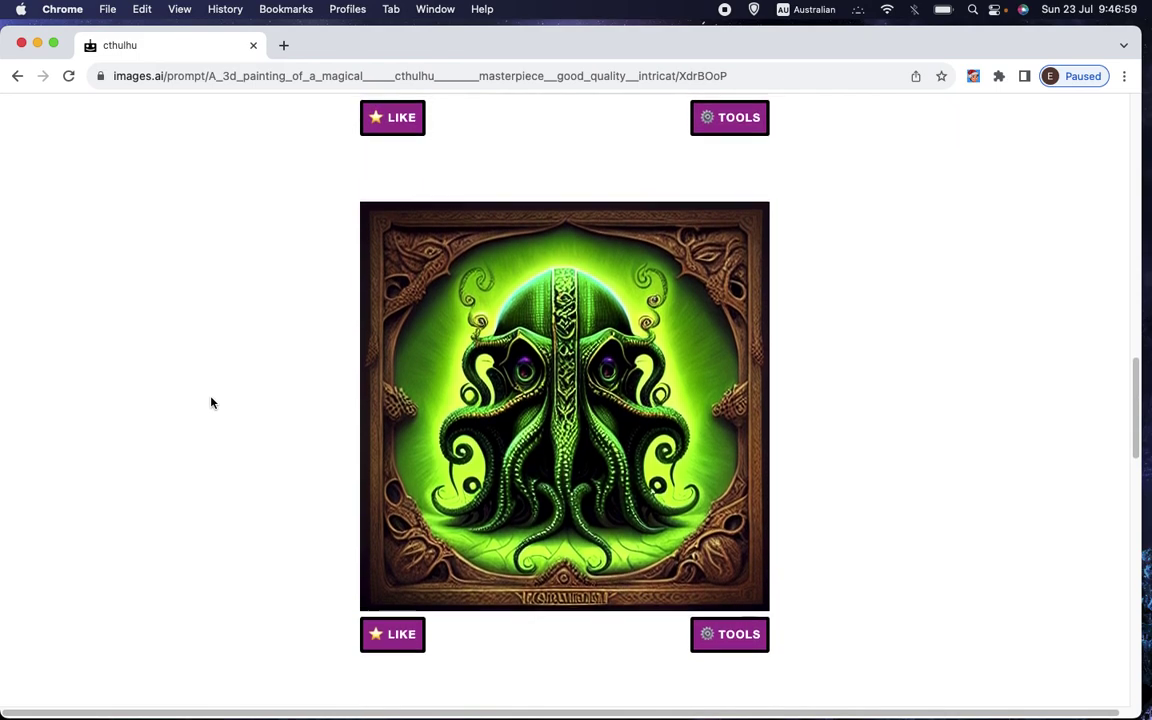
pyautogui.scroll(2, 211, 403)
pyautogui.scroll(15, 211, 403)
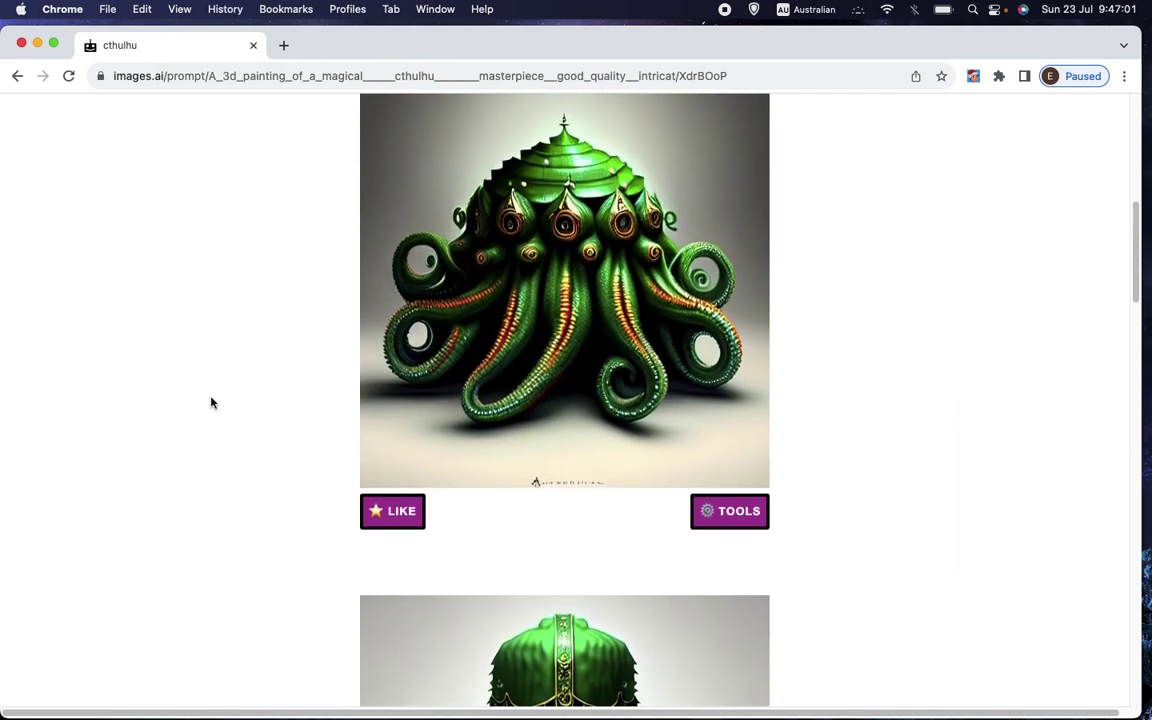
pyautogui.scroll(2, 211, 403)
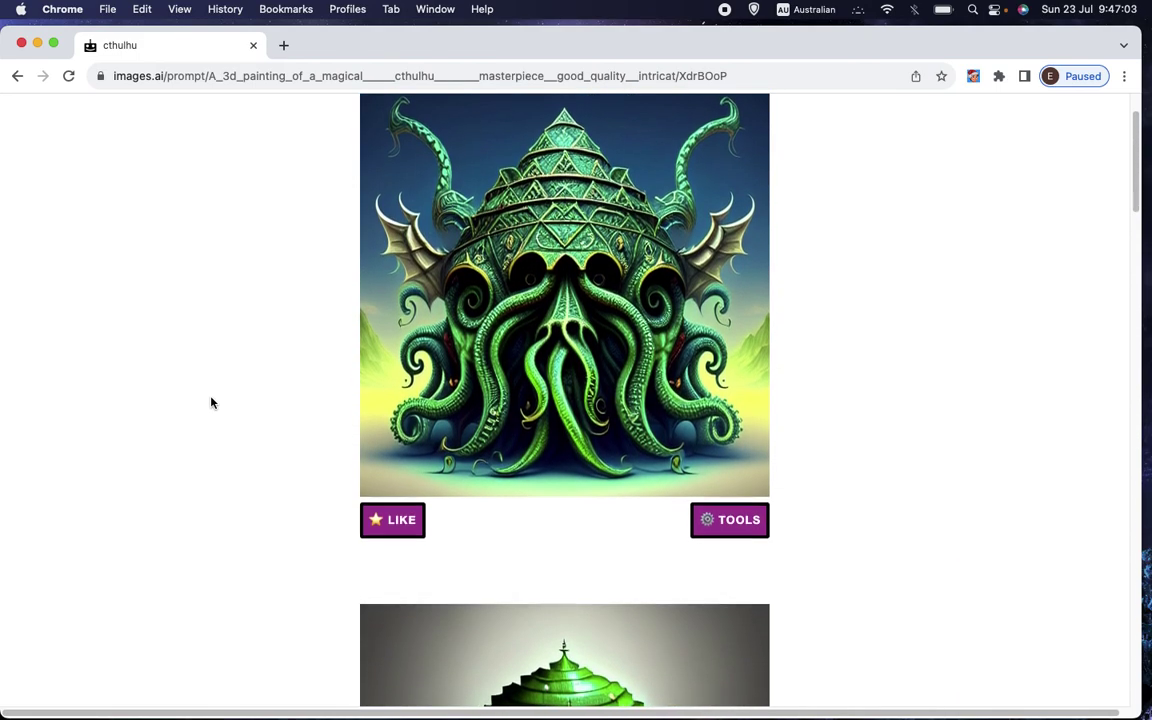
pyautogui.scroll(1, 211, 403)
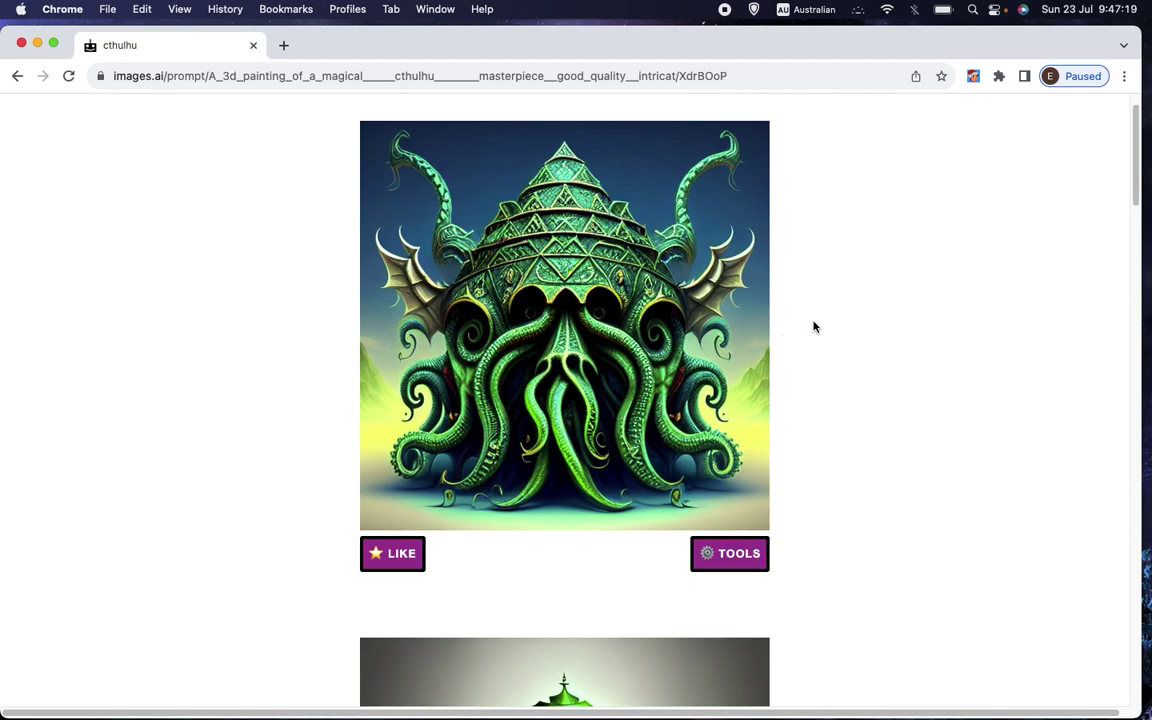
pyautogui.click(470, 316)
pyautogui.scroll(-1, 614, 350)
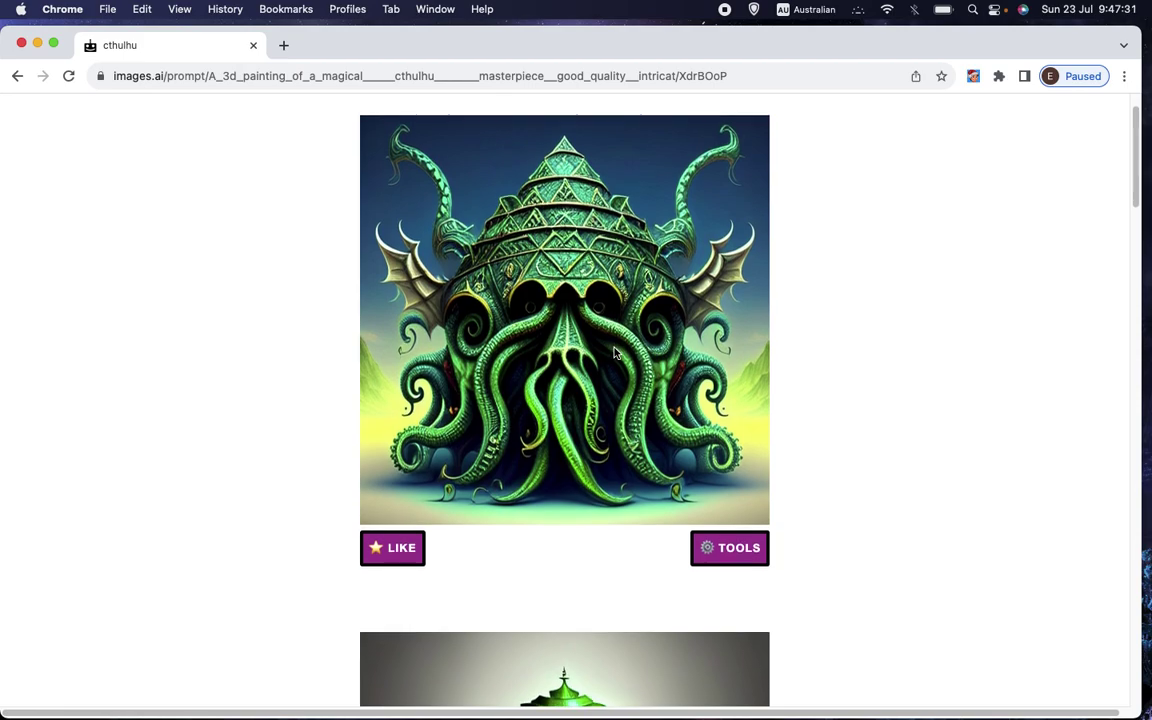
pyautogui.scroll(3, 616, 353)
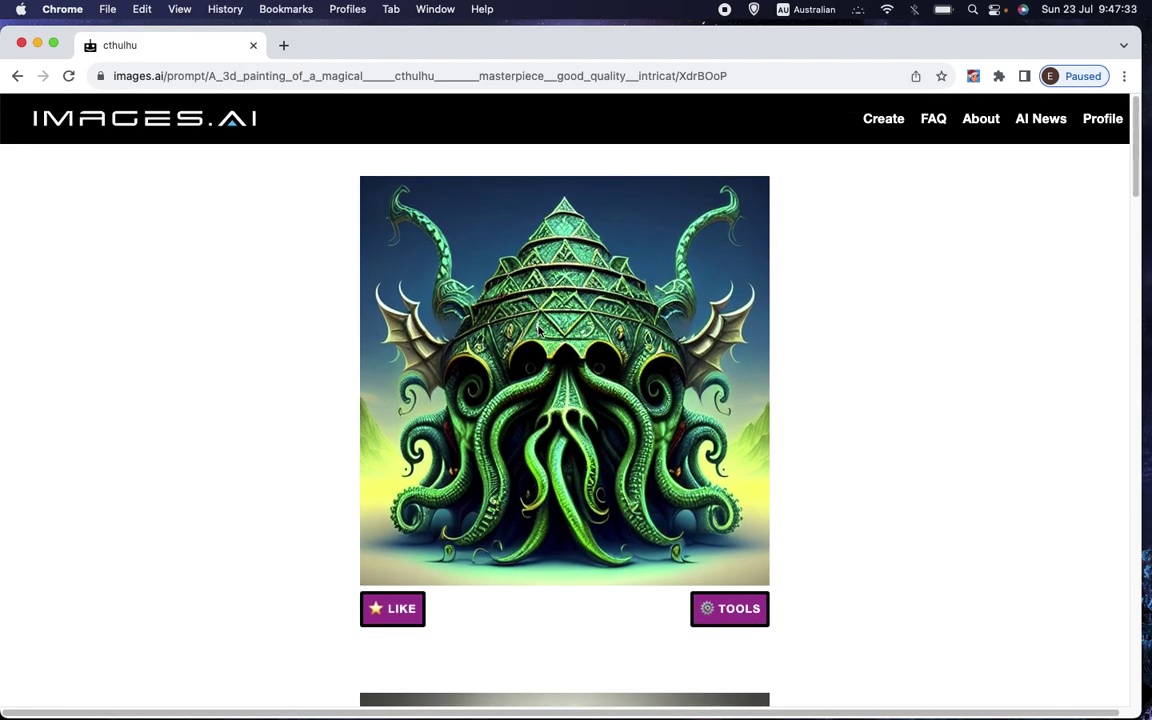
# Return to the user's gallery and go back to its first row of samurai and cthulhu images
pyautogui.click(18, 80)
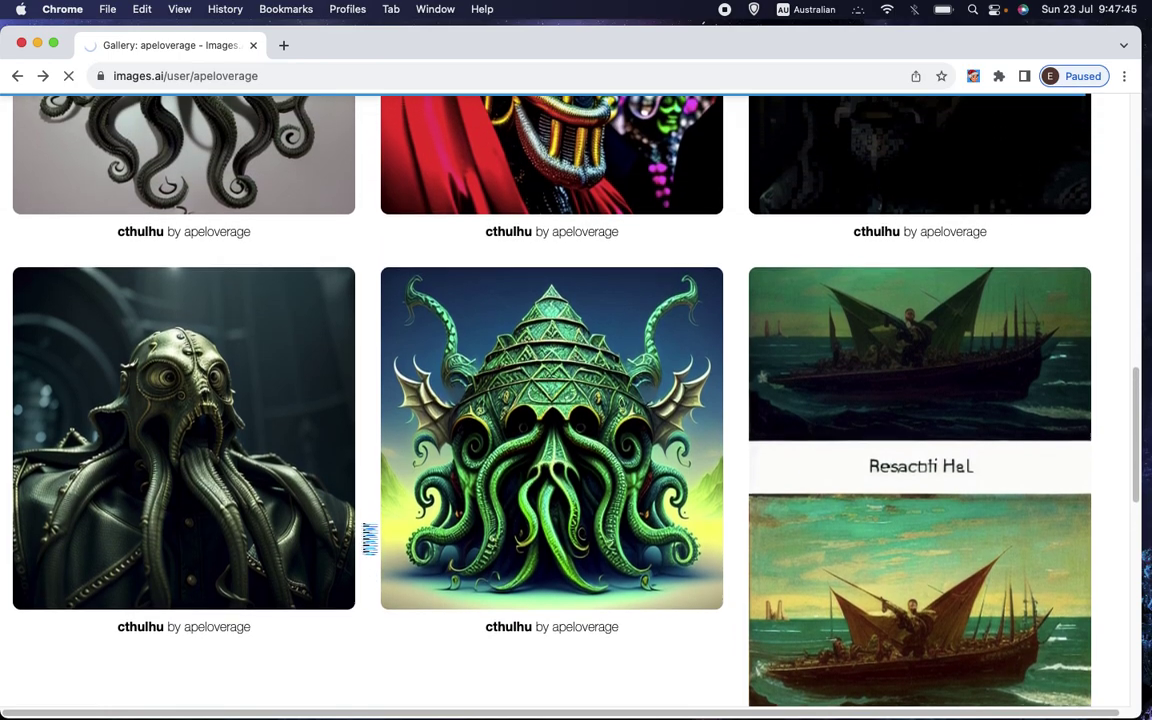
pyautogui.scroll(5, 370, 540)
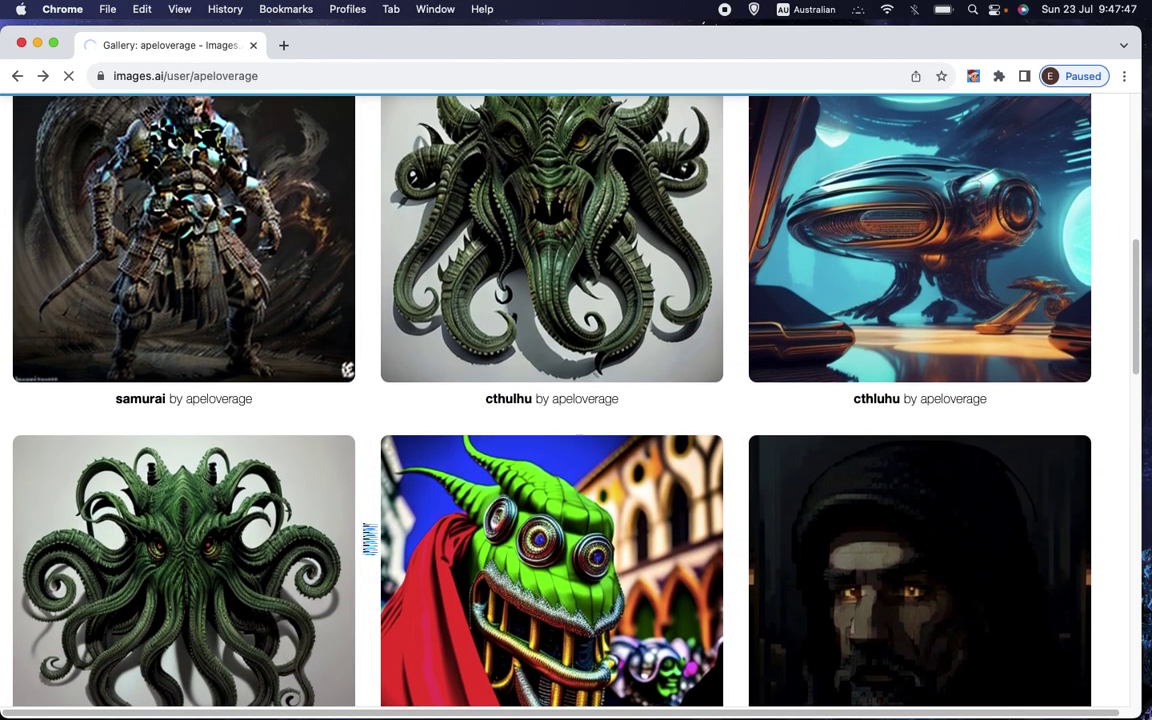
pyautogui.scroll(5, 370, 540)
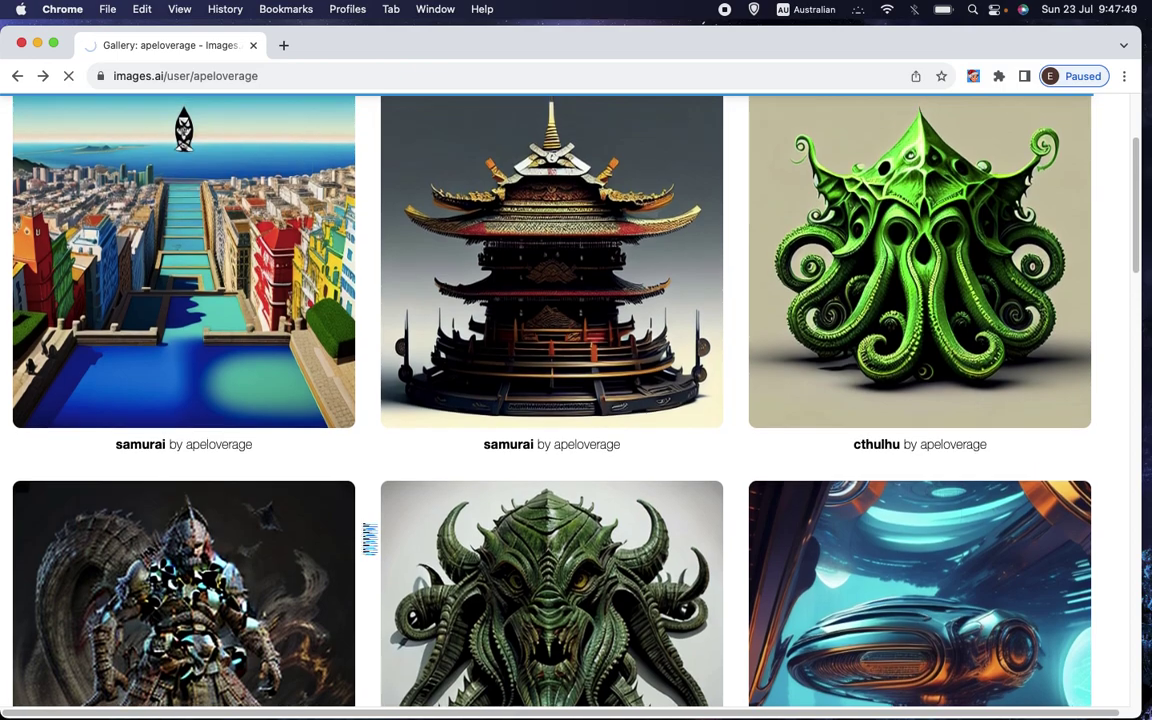
pyautogui.scroll(3, 370, 540)
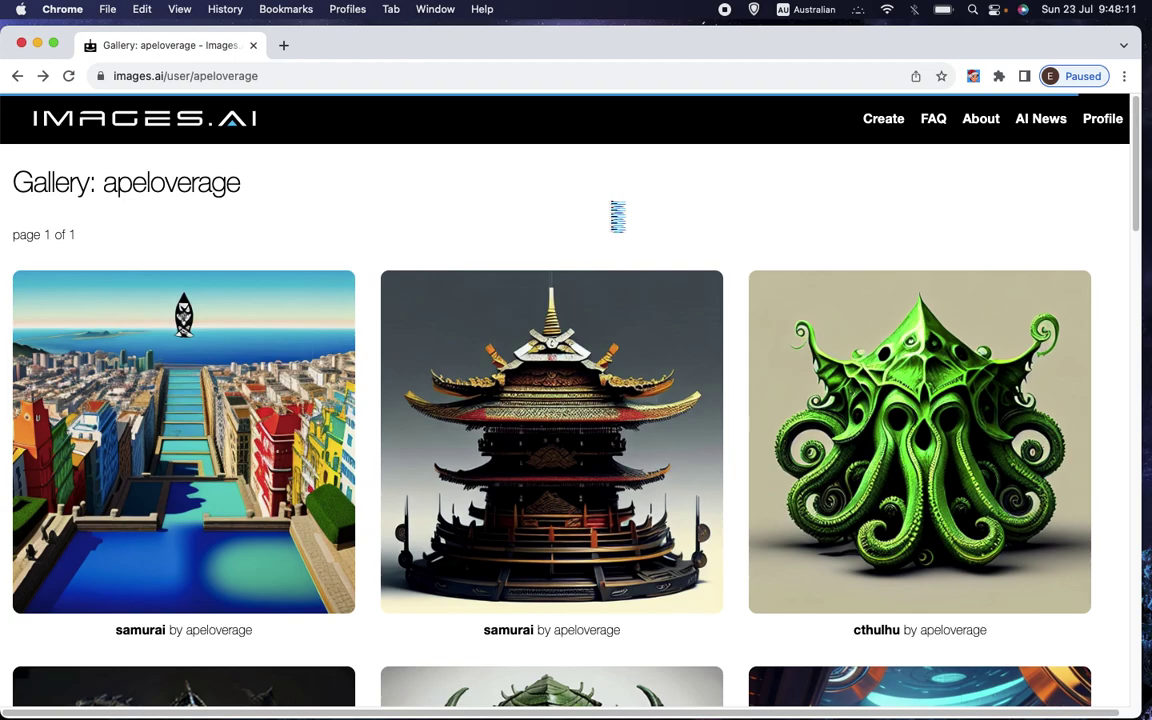
# Examine the samurai and cthulhu images row by row down to the gallery's last row and back to its beginning
pyautogui.scroll(-1, 617, 216)
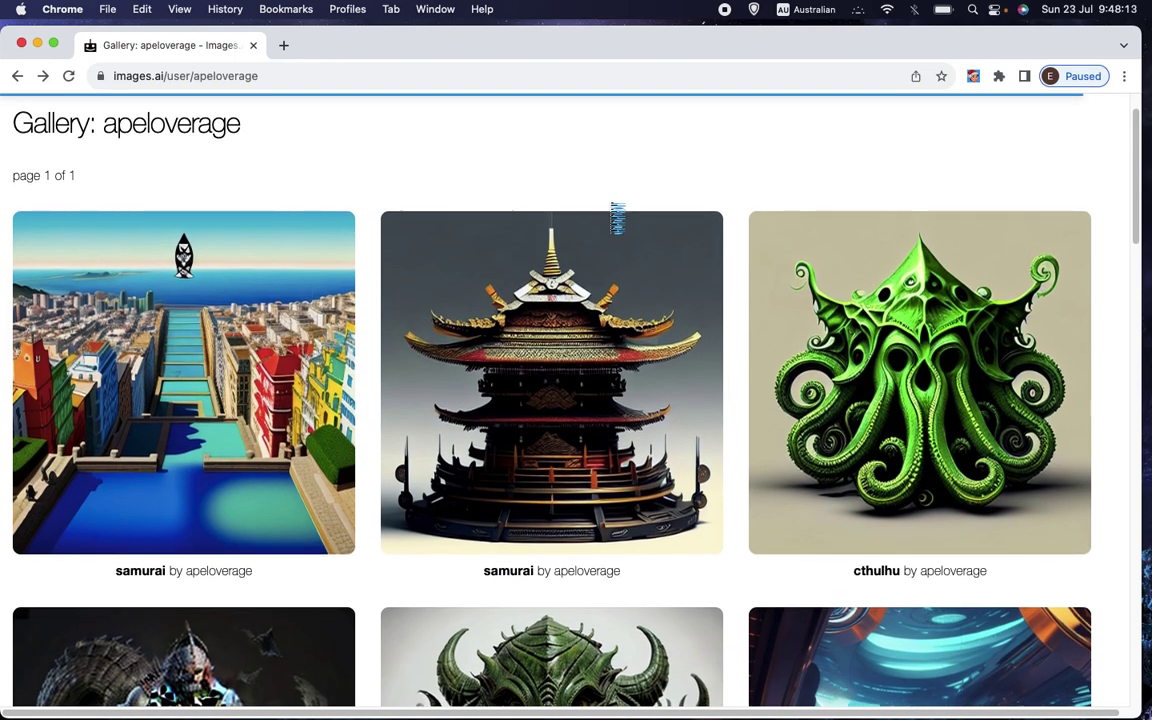
pyautogui.scroll(-1, 617, 216)
pyautogui.scroll(-2, 613, 215)
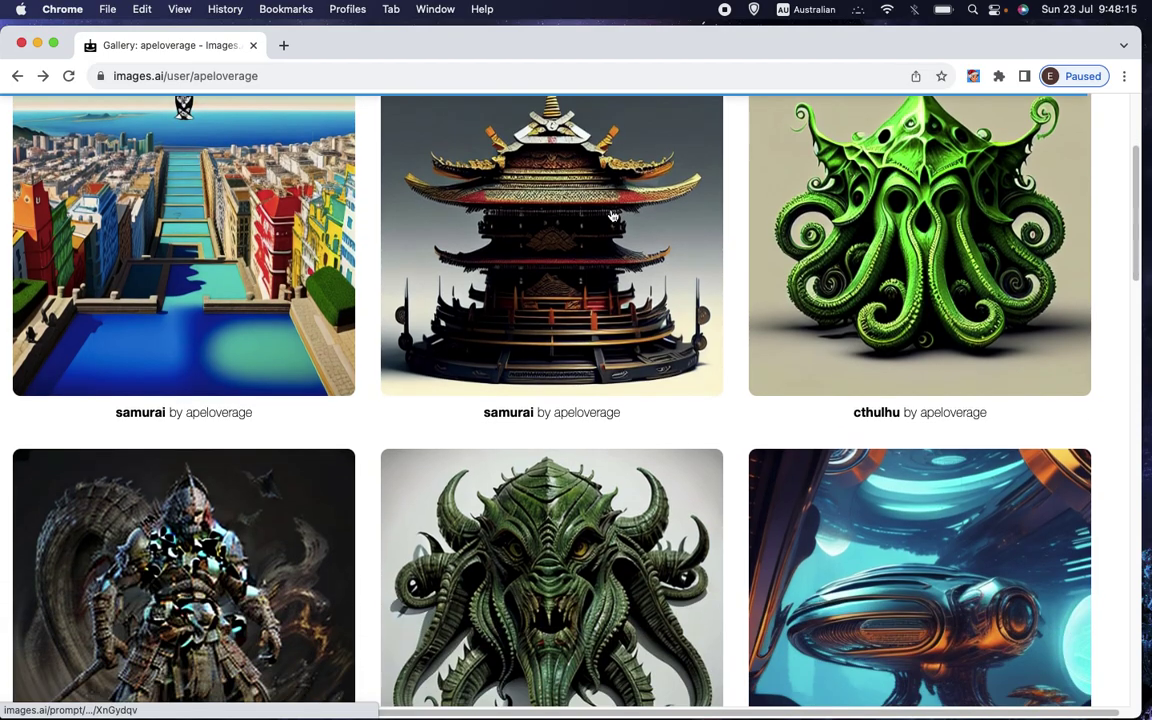
pyautogui.scroll(-3, 613, 215)
pyautogui.scroll(-4, 612, 217)
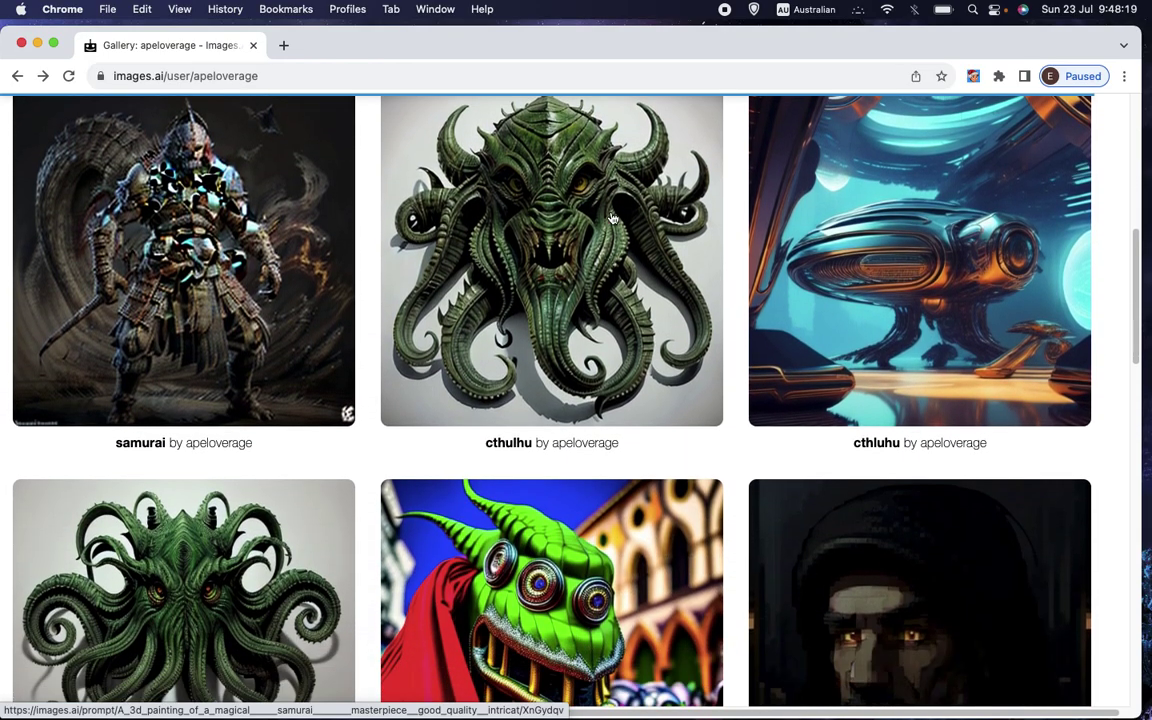
pyautogui.scroll(-3, 613, 218)
pyautogui.scroll(-3, 613, 218)
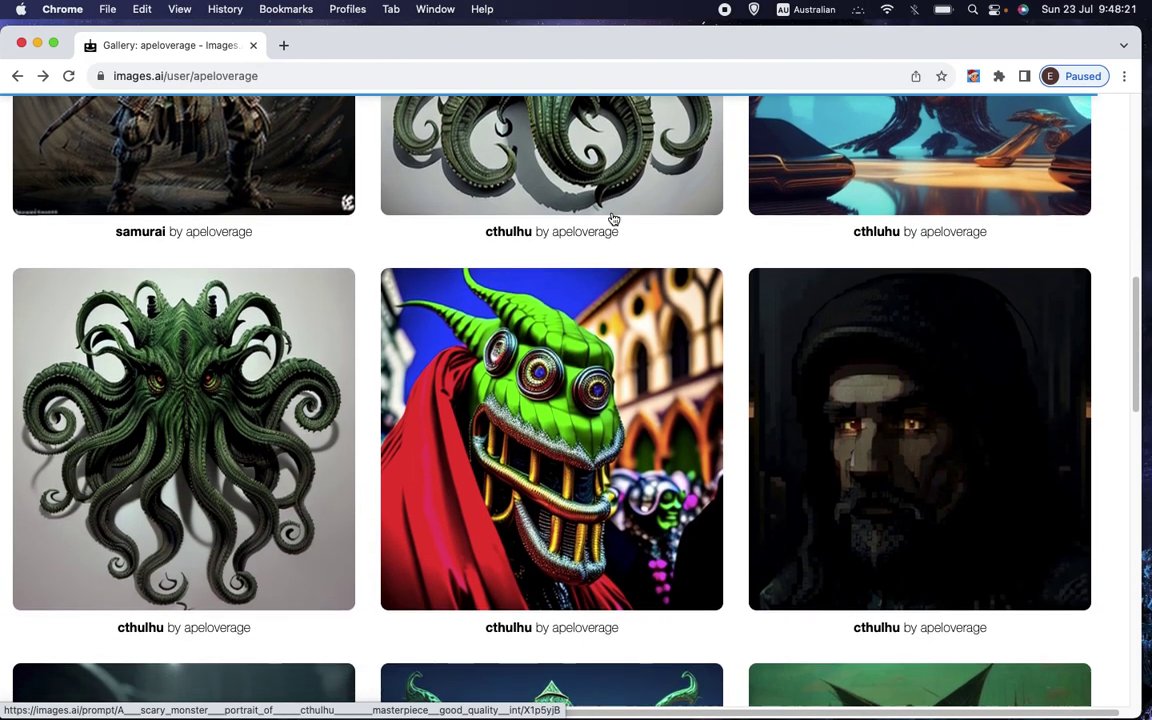
pyautogui.scroll(-7, 612, 300)
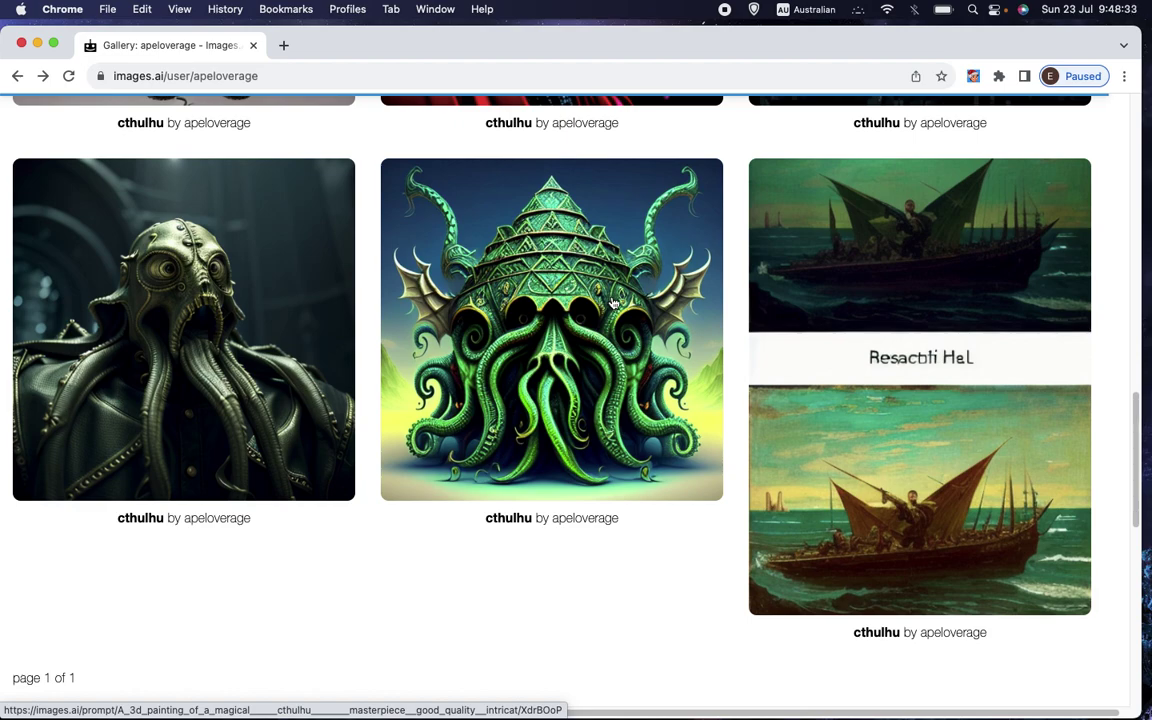
pyautogui.scroll(3, 613, 302)
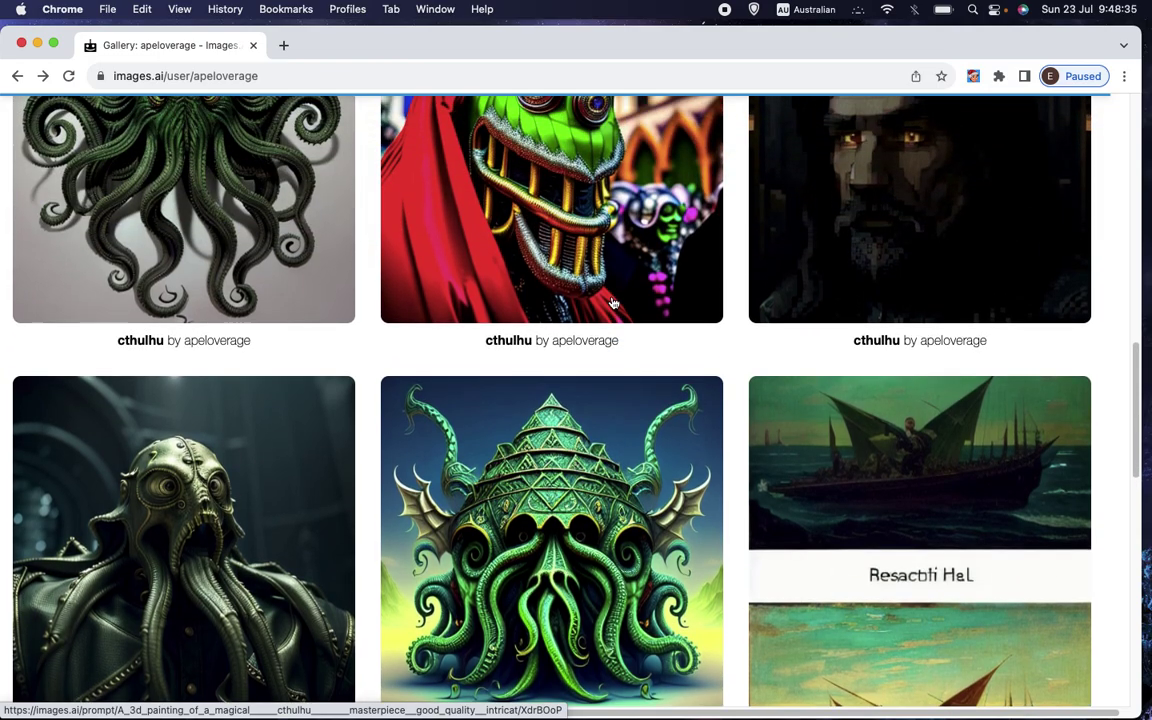
pyautogui.scroll(3, 613, 302)
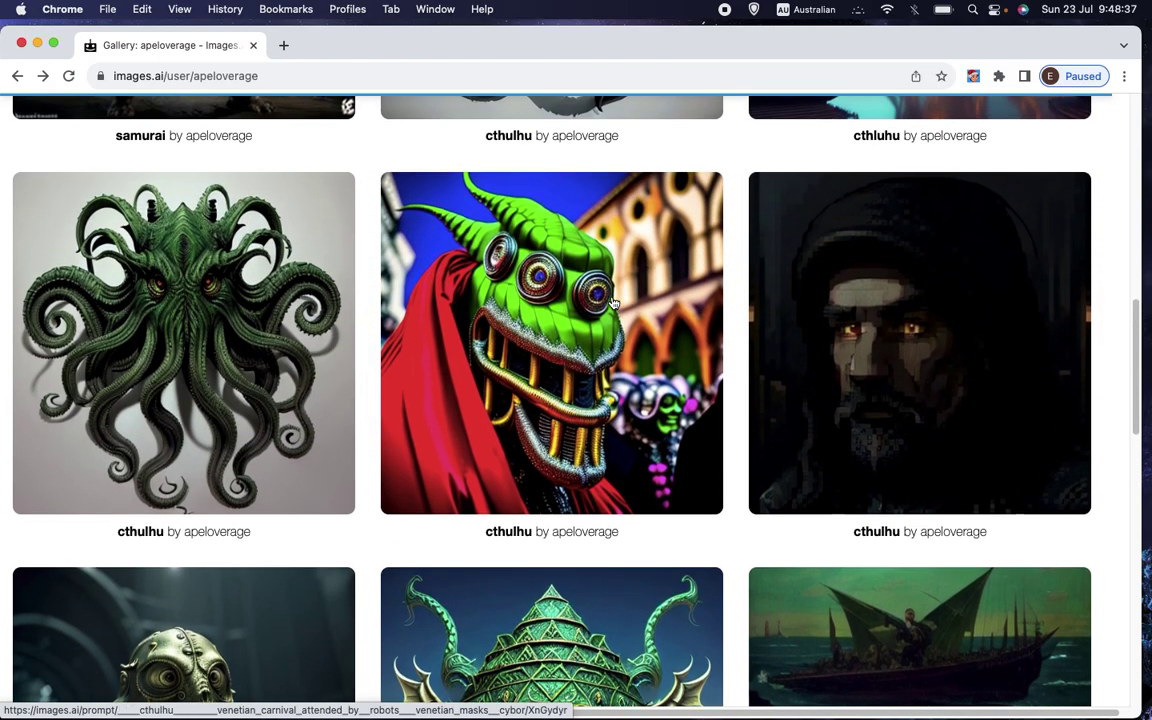
pyautogui.scroll(3, 613, 302)
pyautogui.scroll(3, 613, 302)
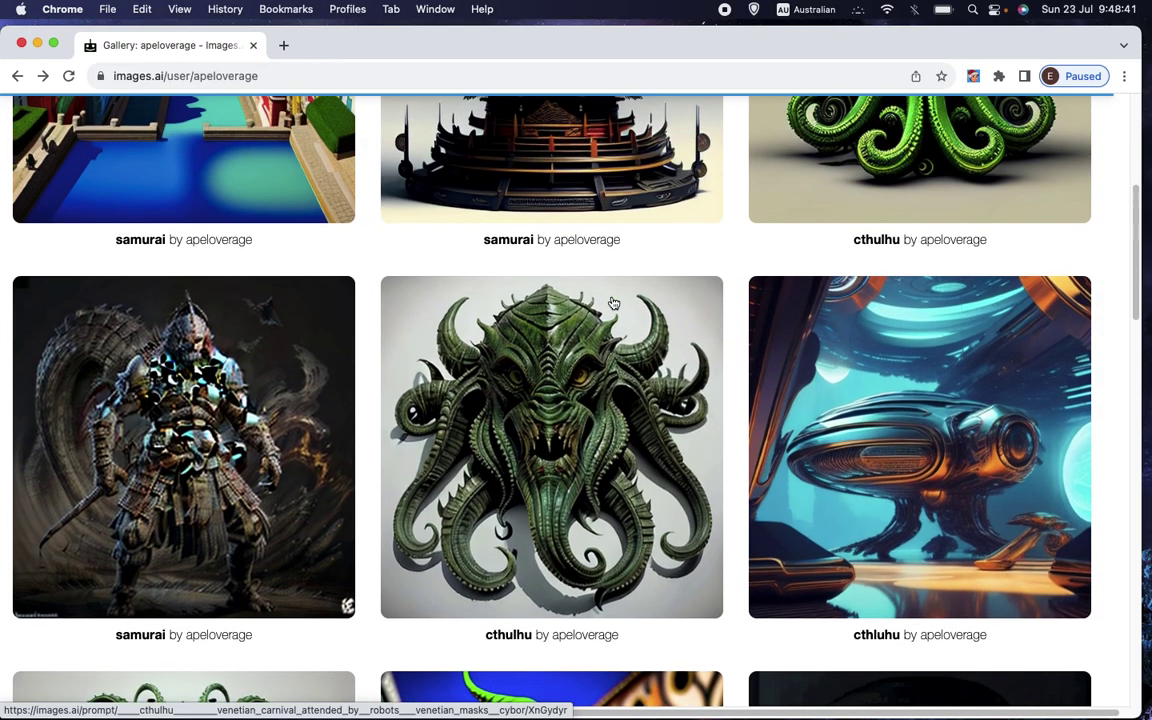
pyautogui.scroll(5, 613, 302)
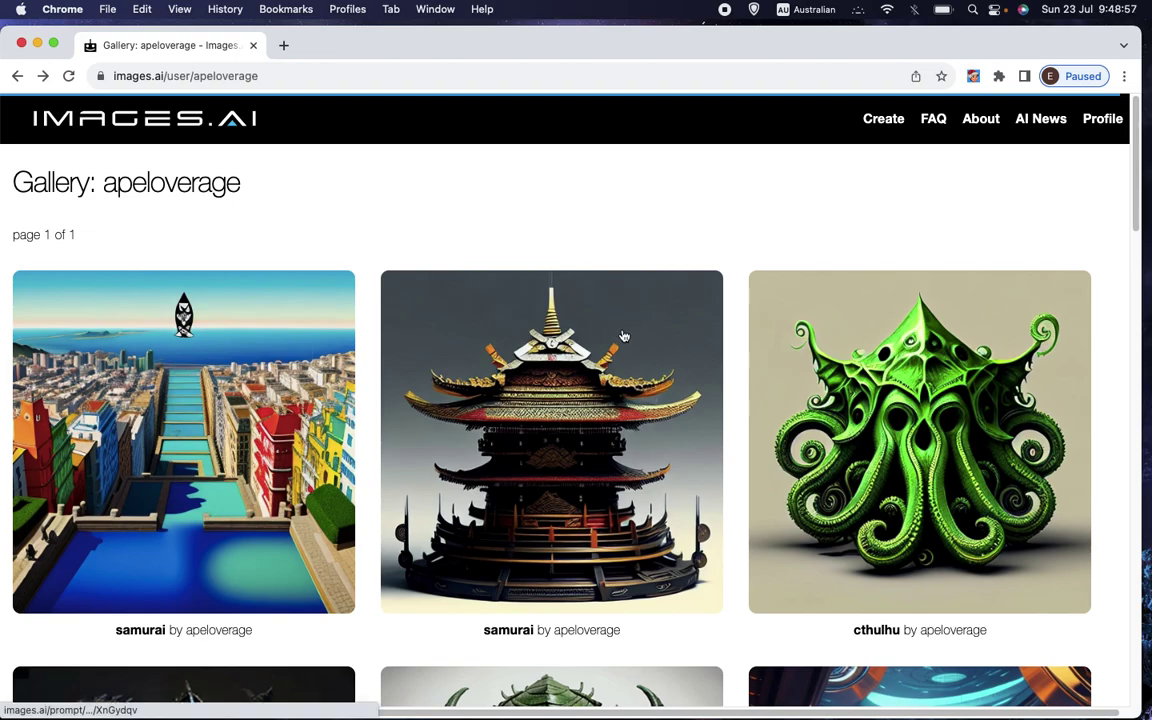
# Compare the differing styles of the gallery's cthulhu images once more, from the first row to the last and back to the second
pyautogui.scroll(-3, 700, 430)
pyautogui.scroll(-8, 720, 437)
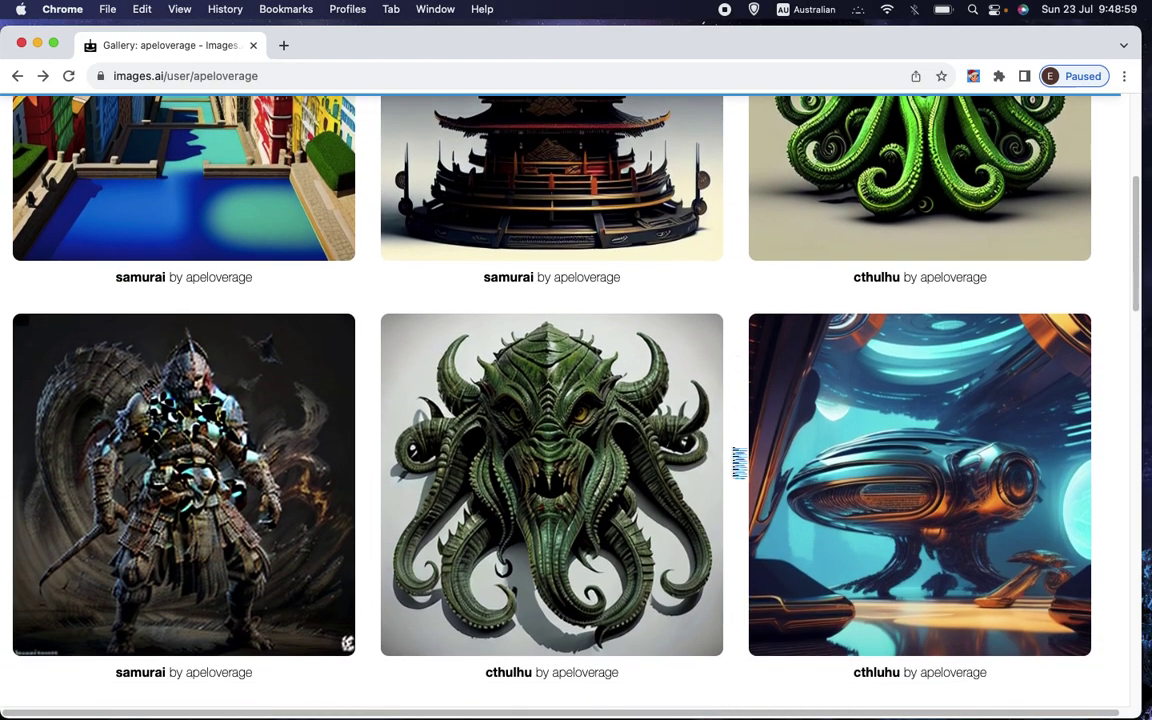
pyautogui.scroll(-9, 740, 463)
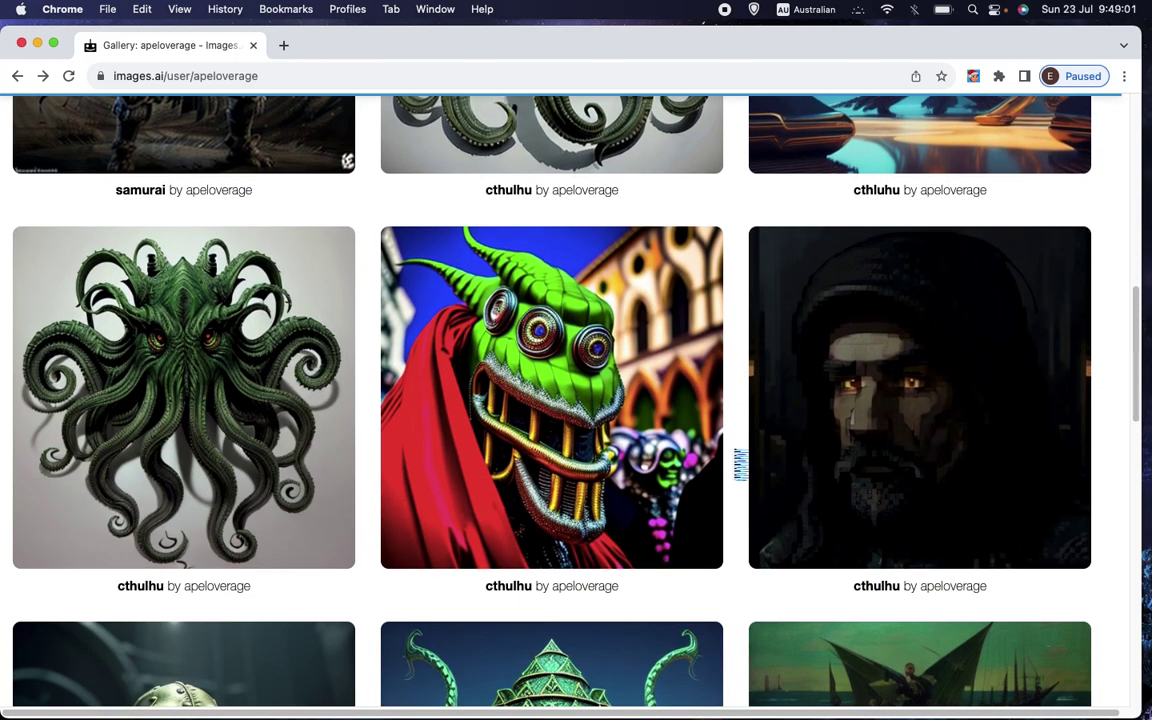
pyautogui.scroll(-11, 741, 463)
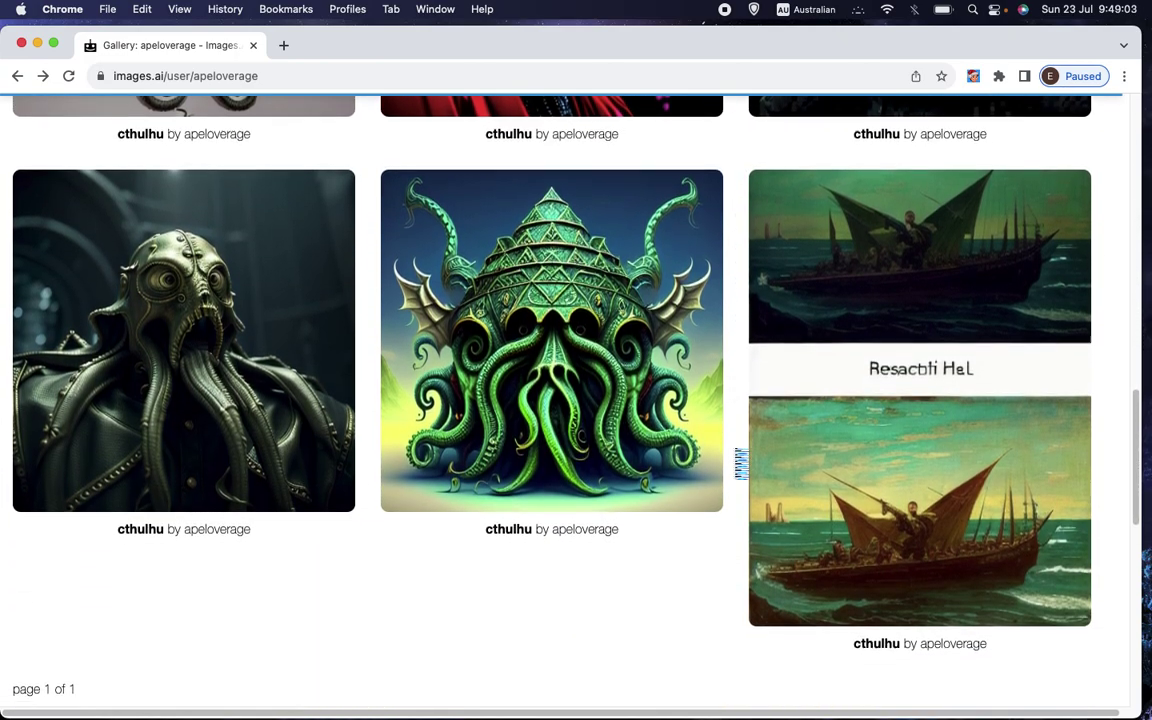
pyautogui.scroll(6, 741, 465)
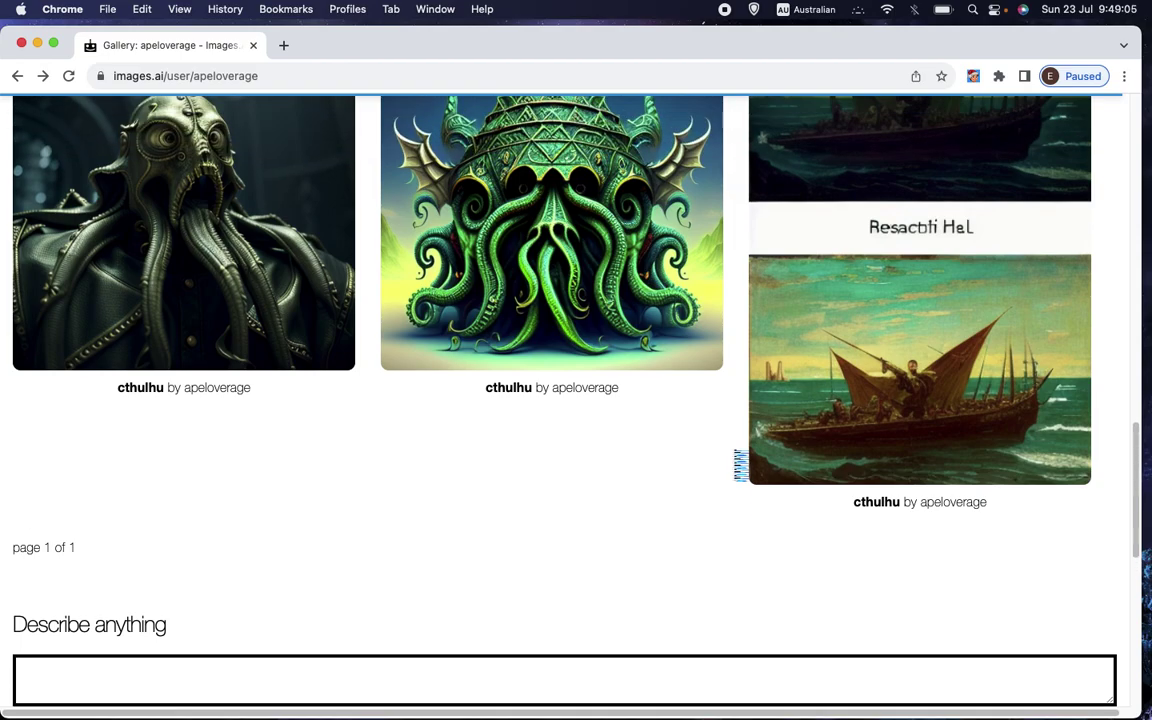
pyautogui.scroll(3, 740, 465)
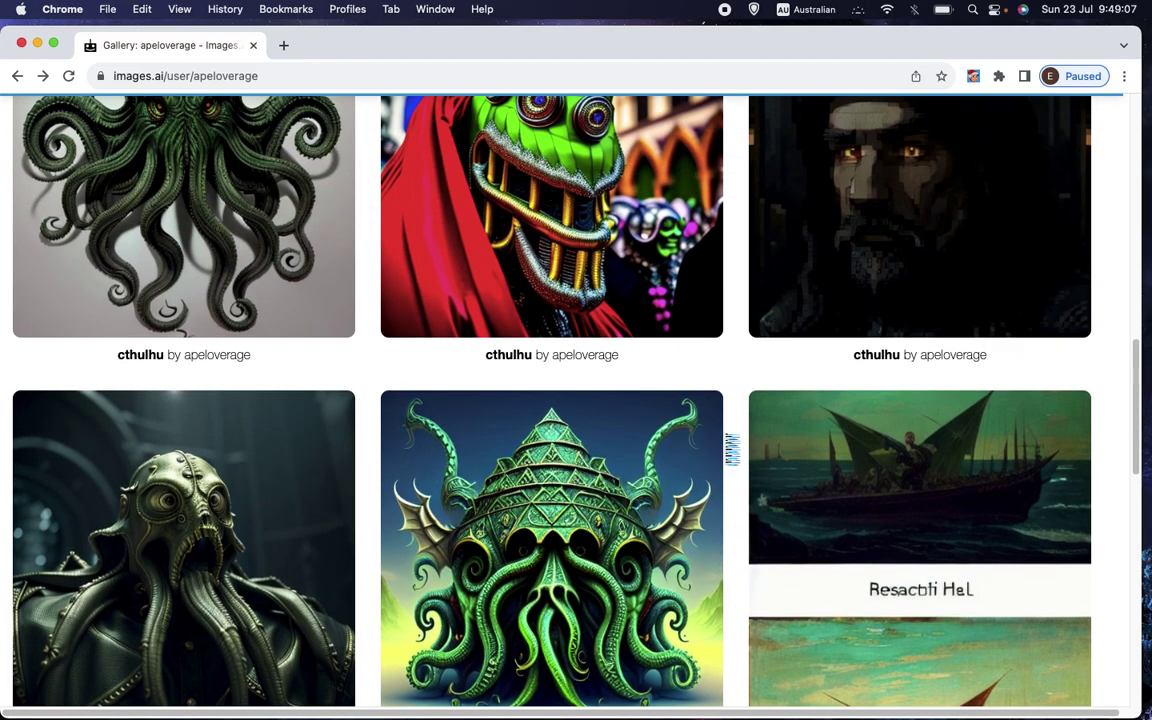
pyautogui.scroll(8, 738, 450)
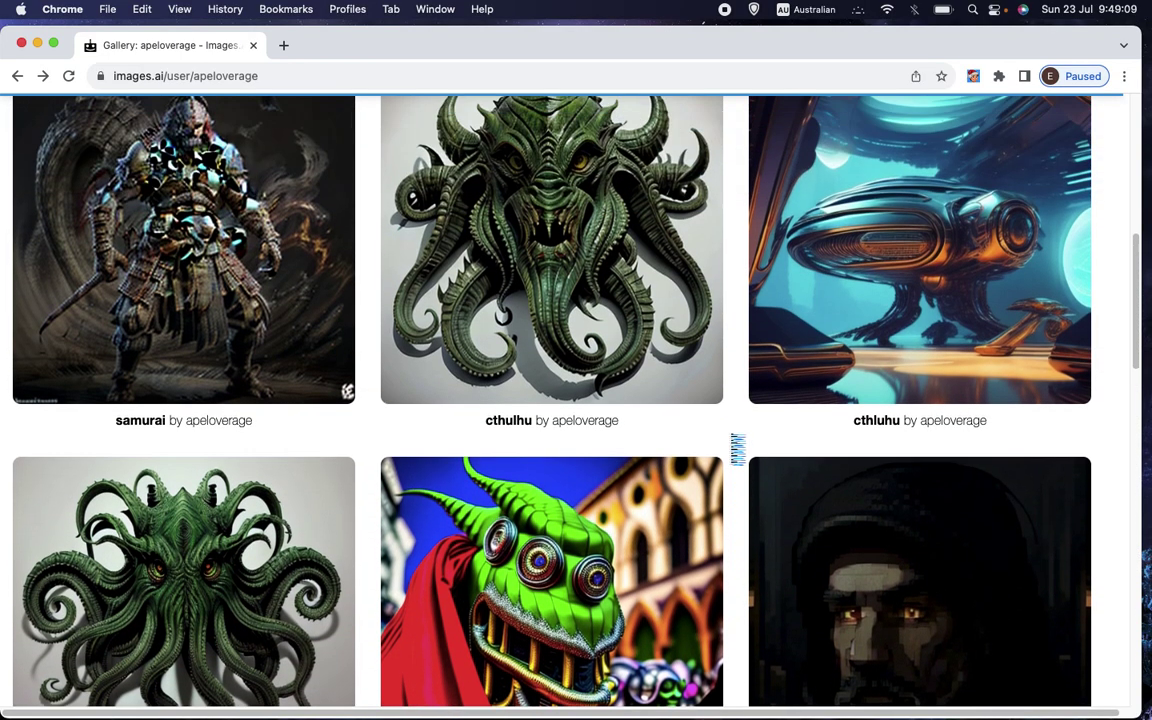
pyautogui.scroll(3, 737, 450)
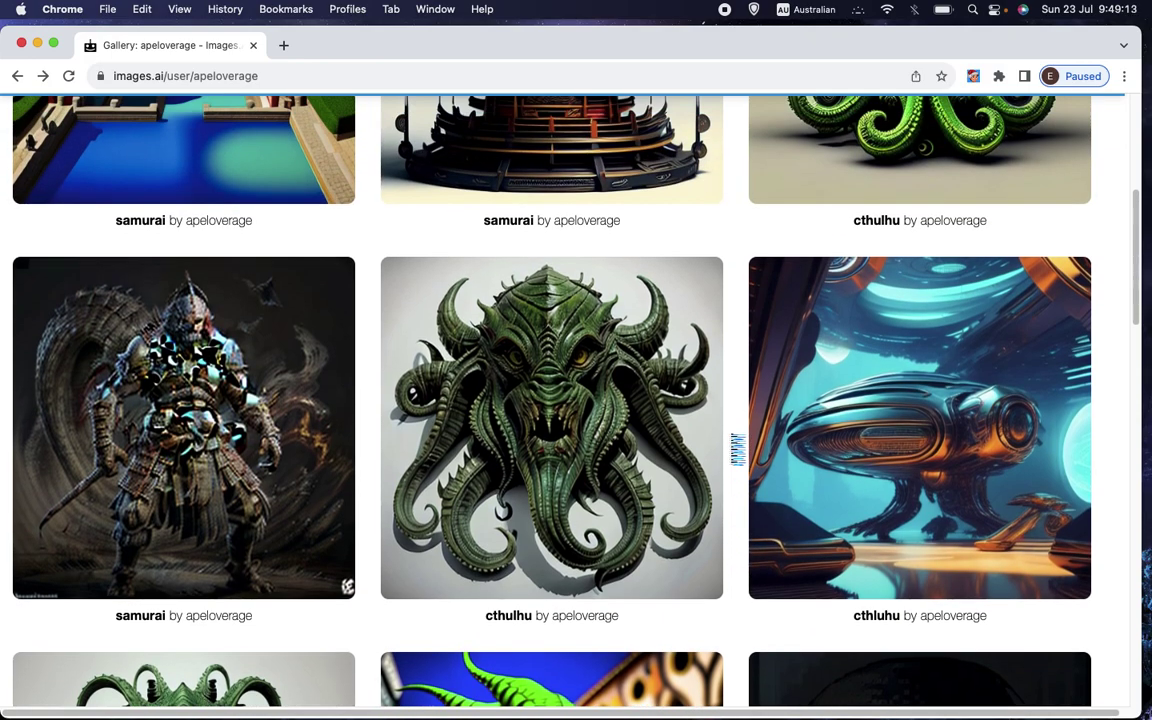
# Check the prompt field and style recipes below the gallery and return to the samurai and cthulhu images
pyautogui.scroll(-15, 737, 450)
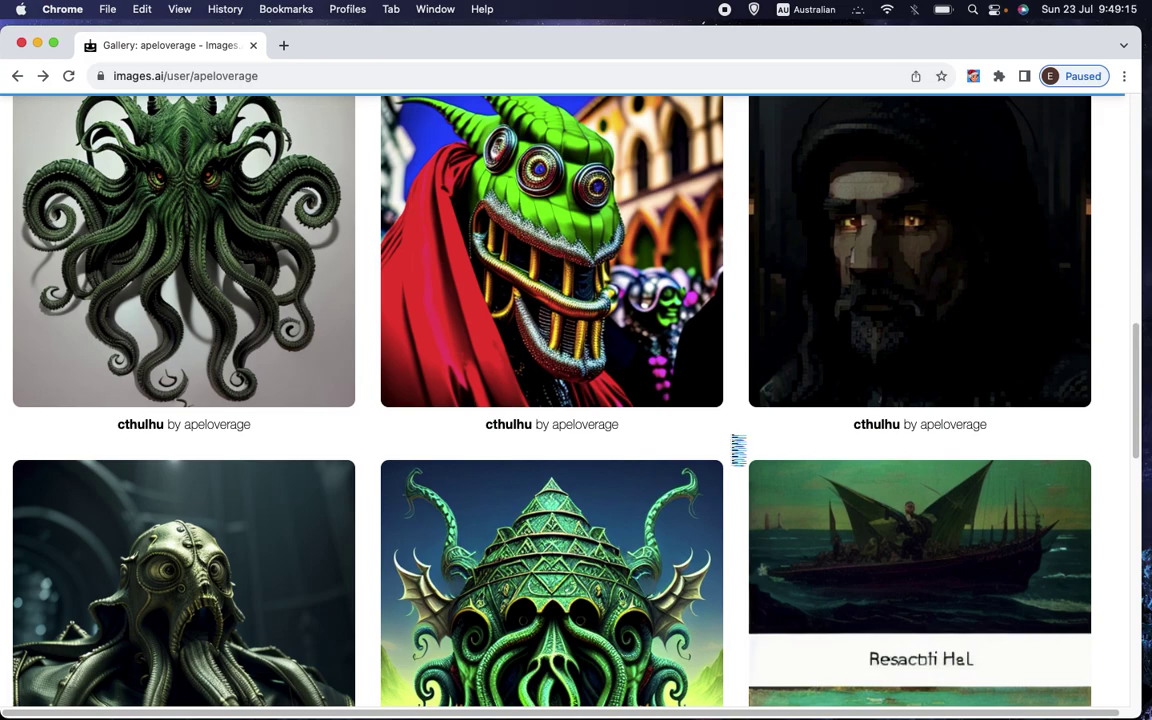
pyautogui.scroll(-13, 737, 450)
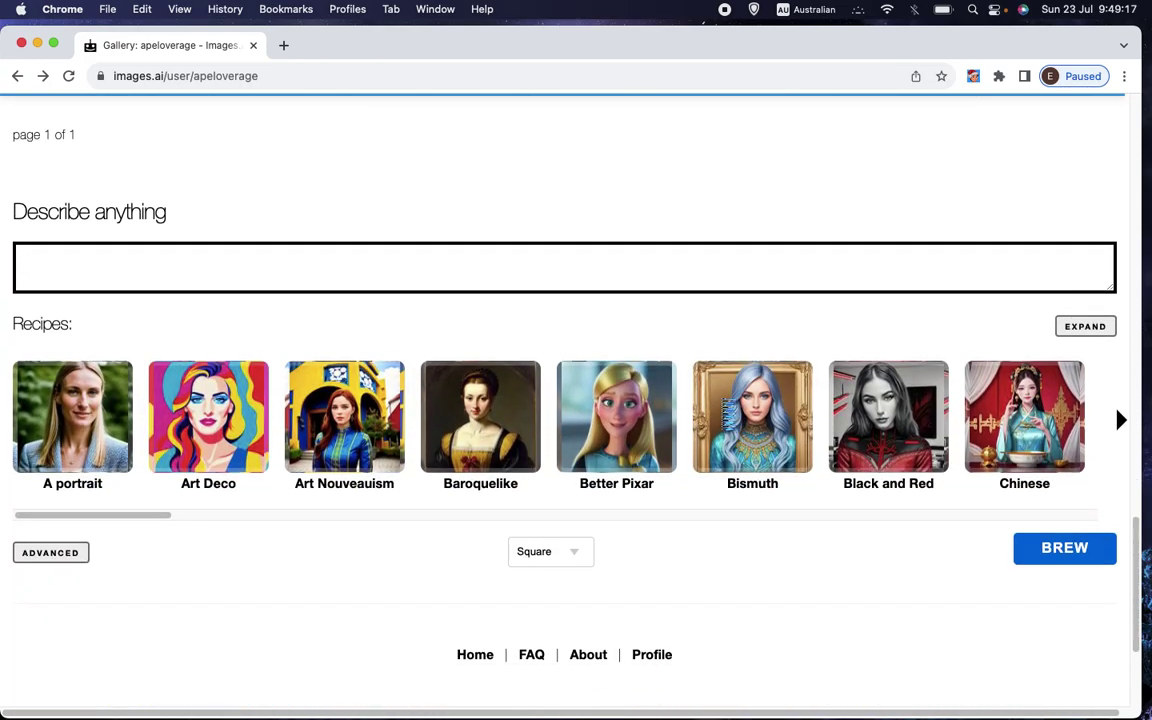
pyautogui.scroll(5, 700, 360)
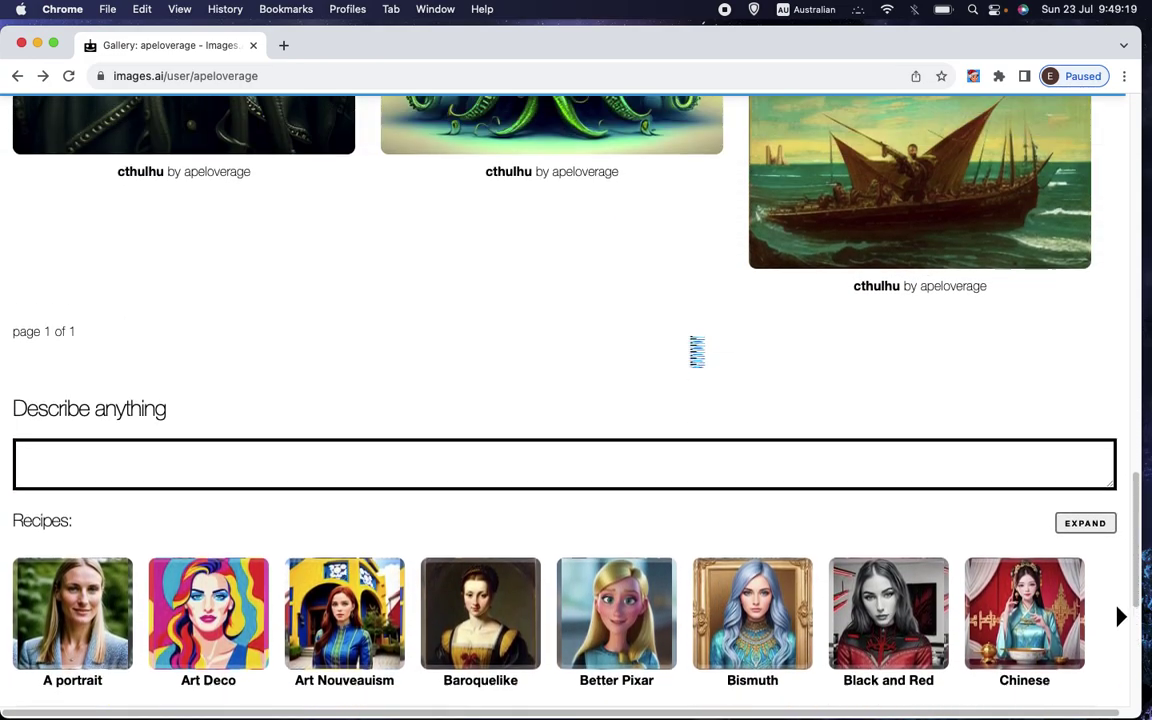
pyautogui.scroll(6, 711, 381)
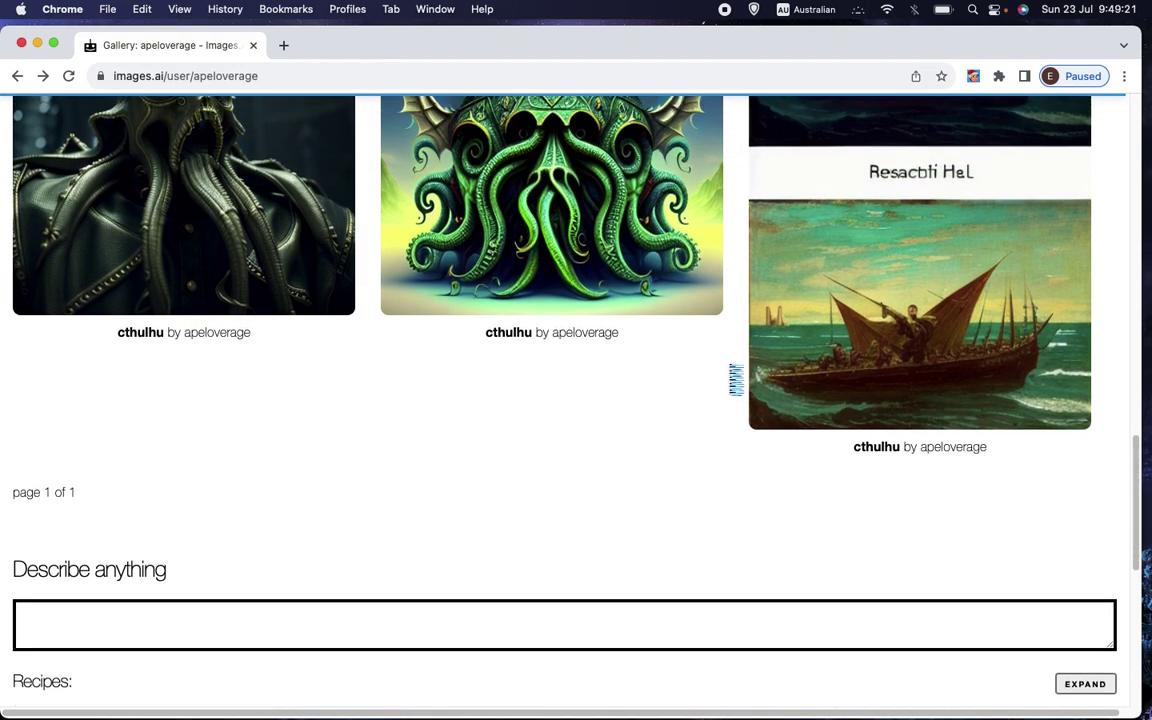
pyautogui.scroll(14, 736, 380)
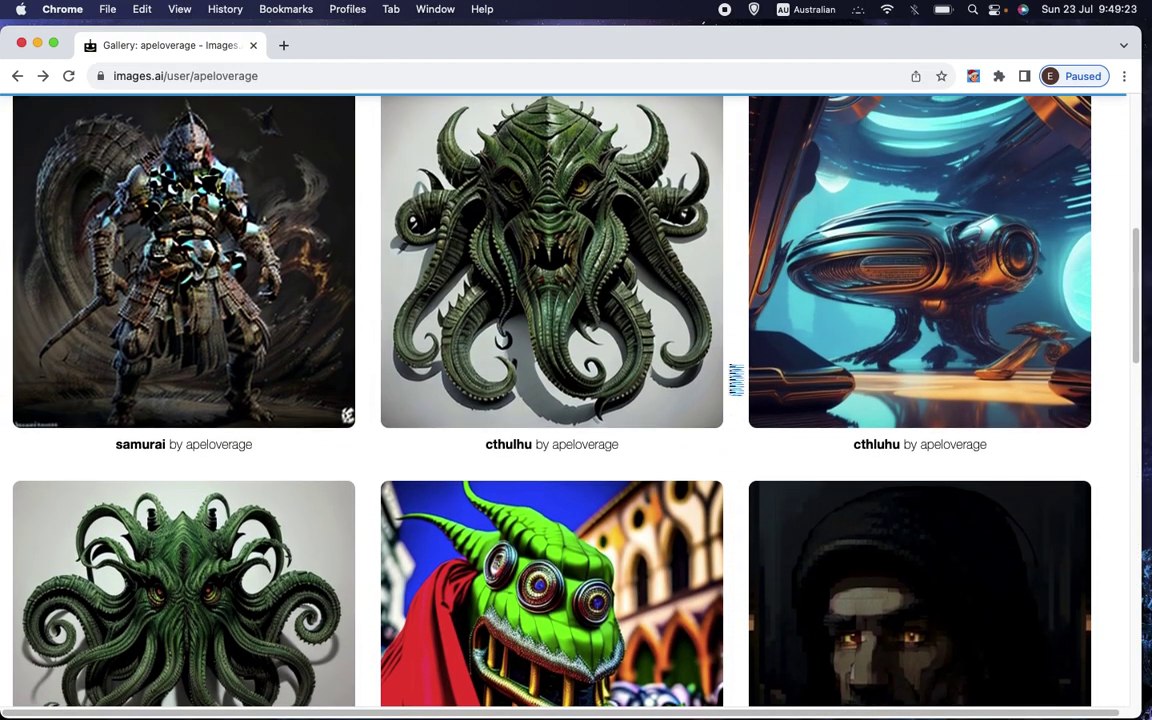
# Review all rows of the user's gallery again, from the first samurai images to the last cthulhu images, and return to the page heading
pyautogui.scroll(8, 736, 380)
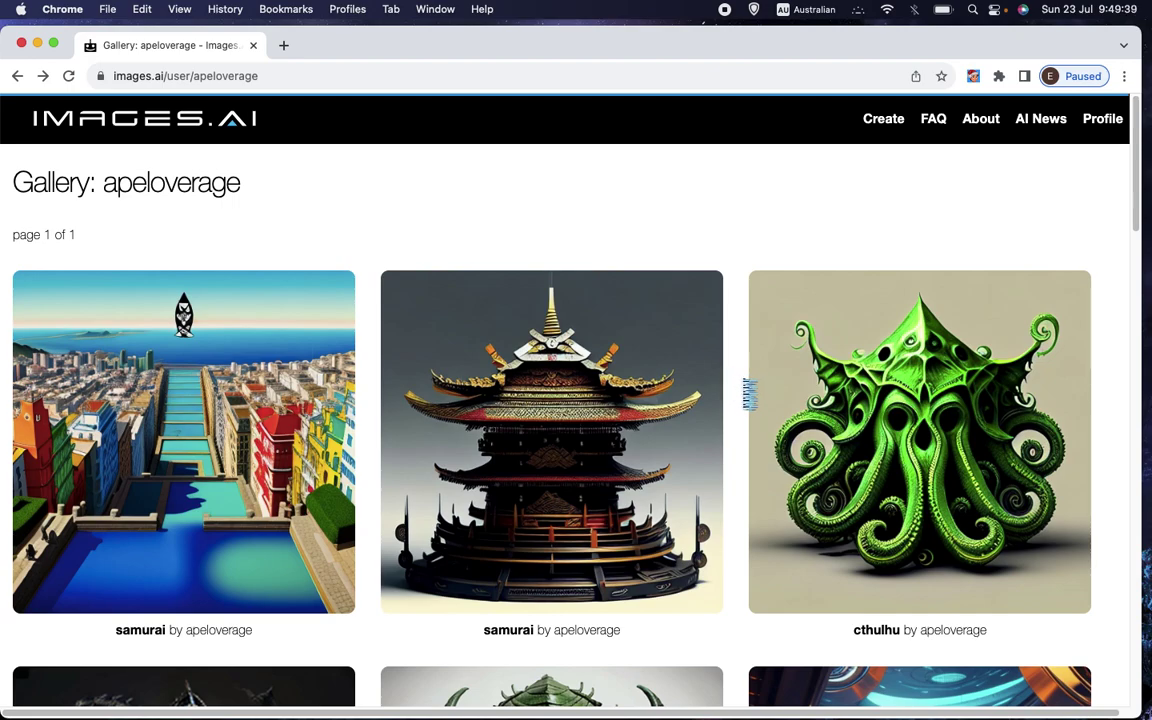
pyautogui.scroll(-5, 741, 388)
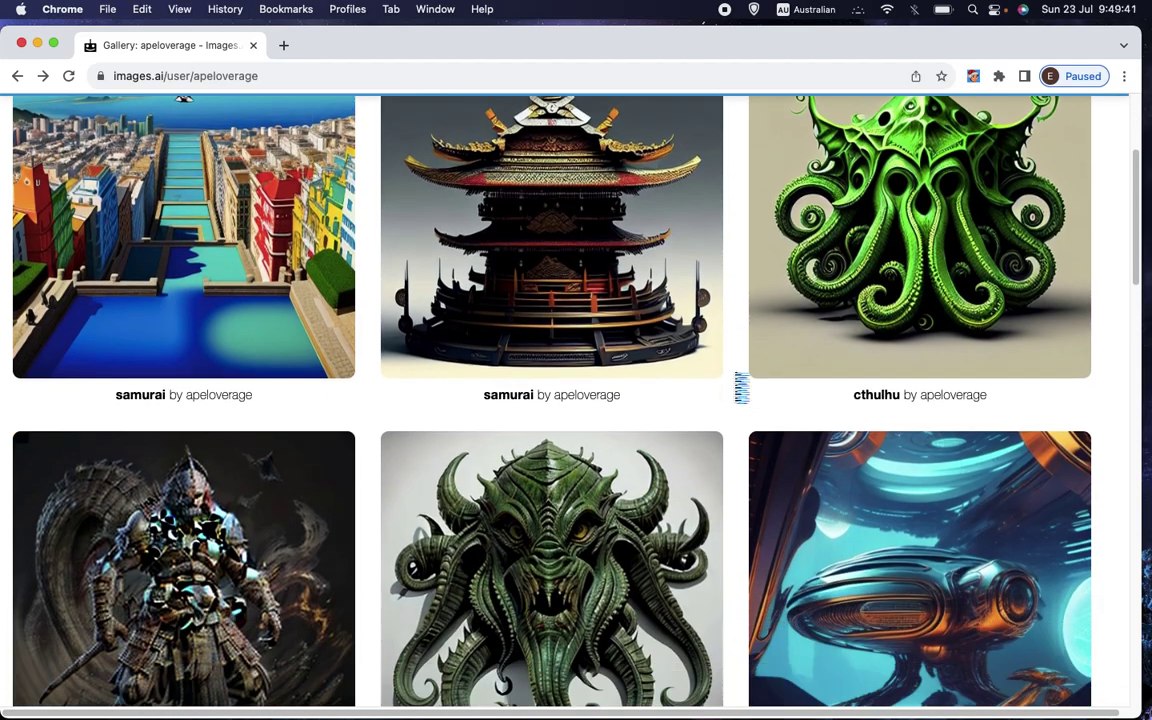
pyautogui.scroll(-1, 741, 388)
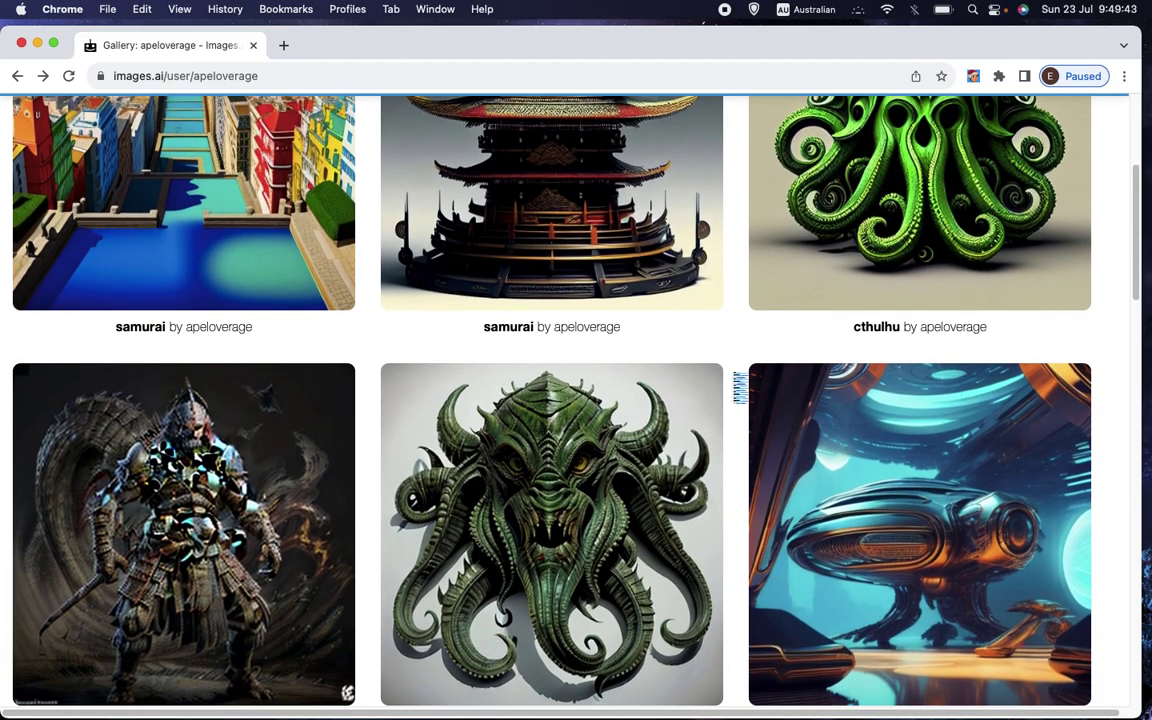
pyautogui.scroll(-2, 741, 388)
pyautogui.scroll(-4, 741, 388)
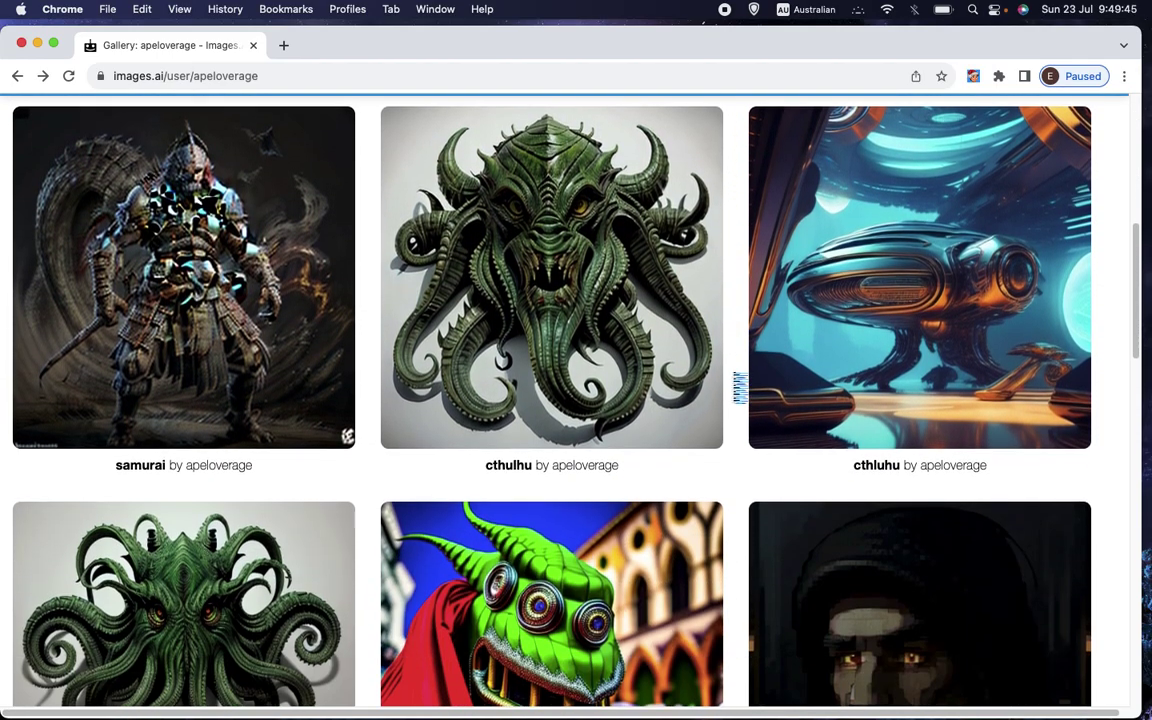
pyautogui.scroll(-4, 741, 388)
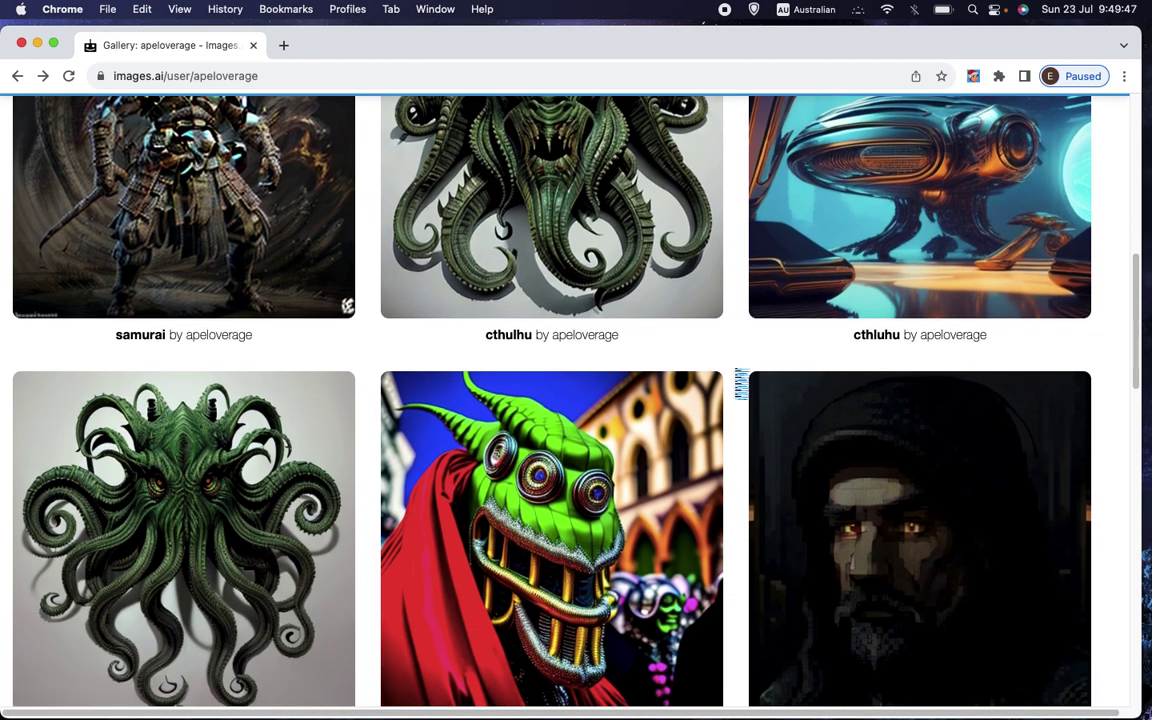
pyautogui.scroll(-1, 741, 388)
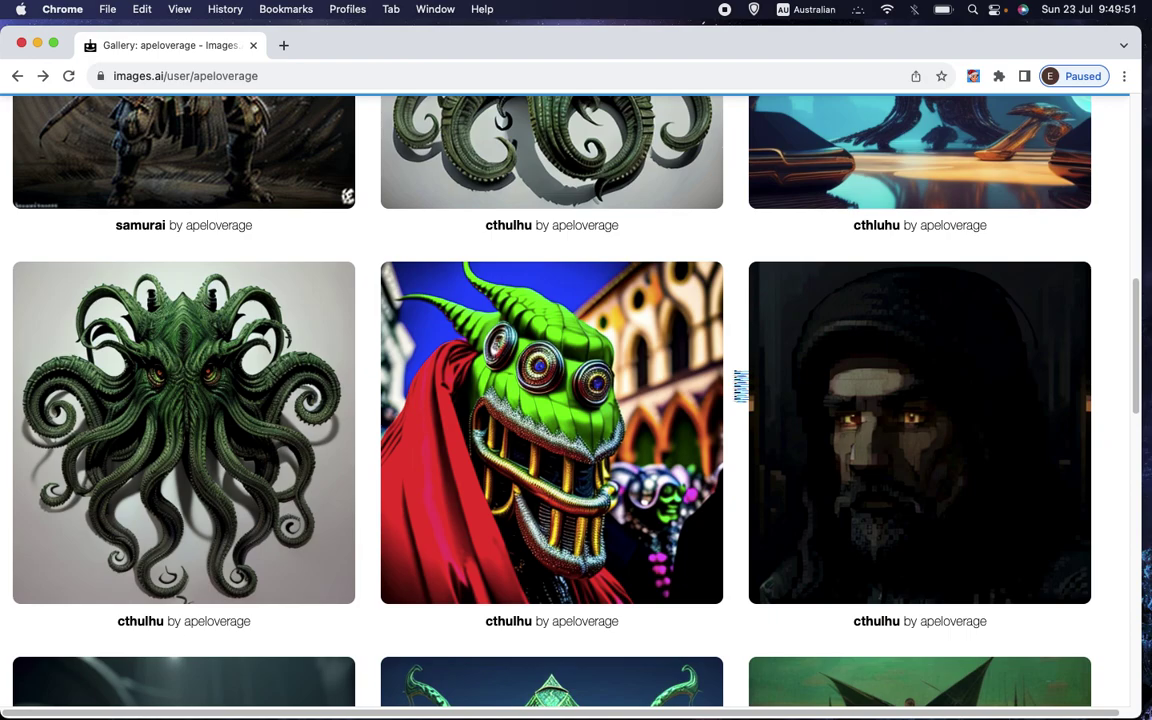
pyautogui.scroll(-3, 741, 388)
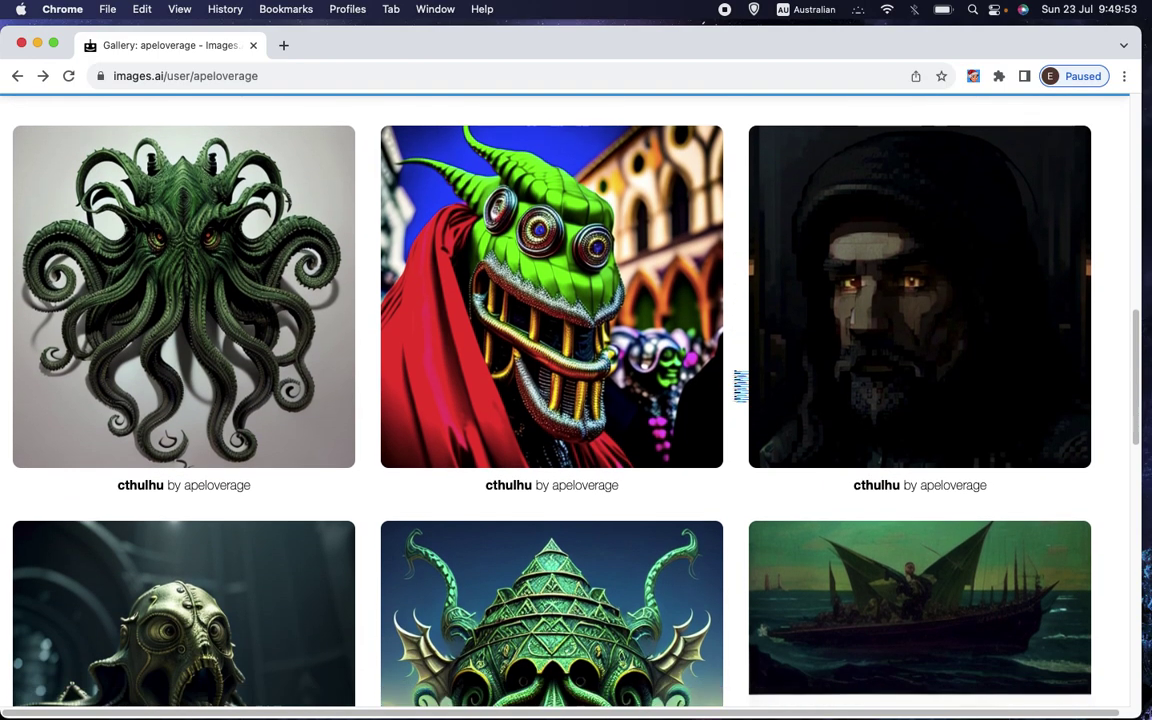
pyautogui.scroll(-7, 741, 388)
pyautogui.scroll(-2, 741, 388)
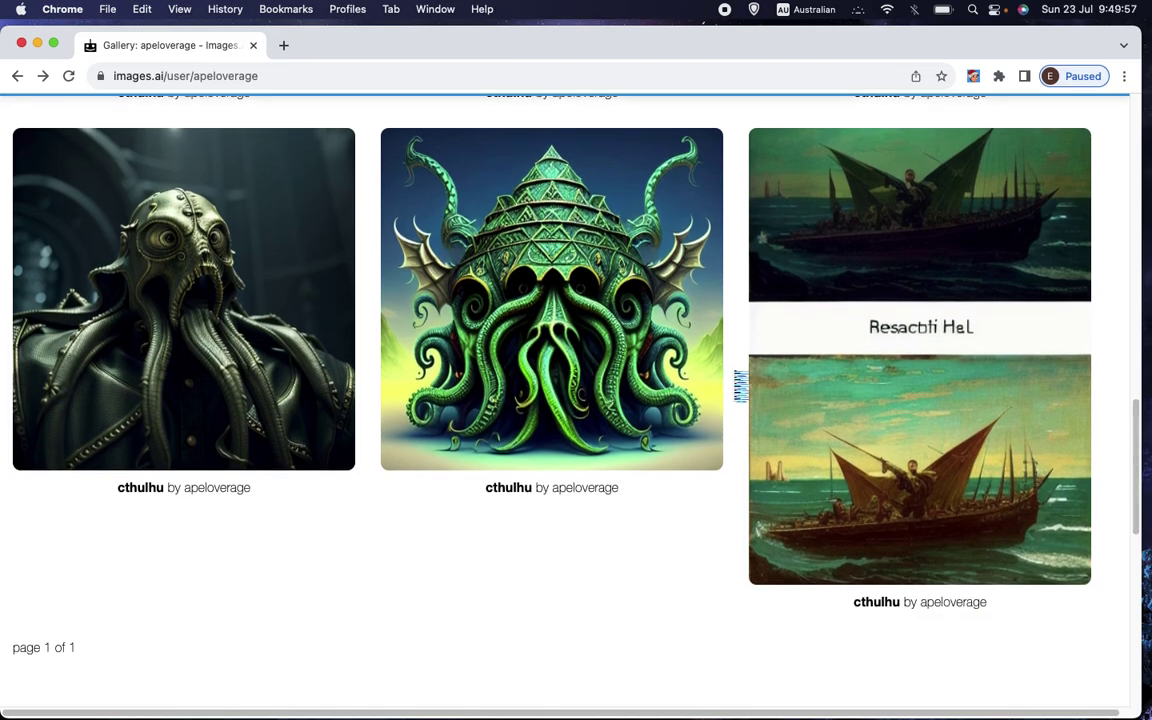
pyautogui.scroll(20, 741, 388)
pyautogui.scroll(5, 741, 388)
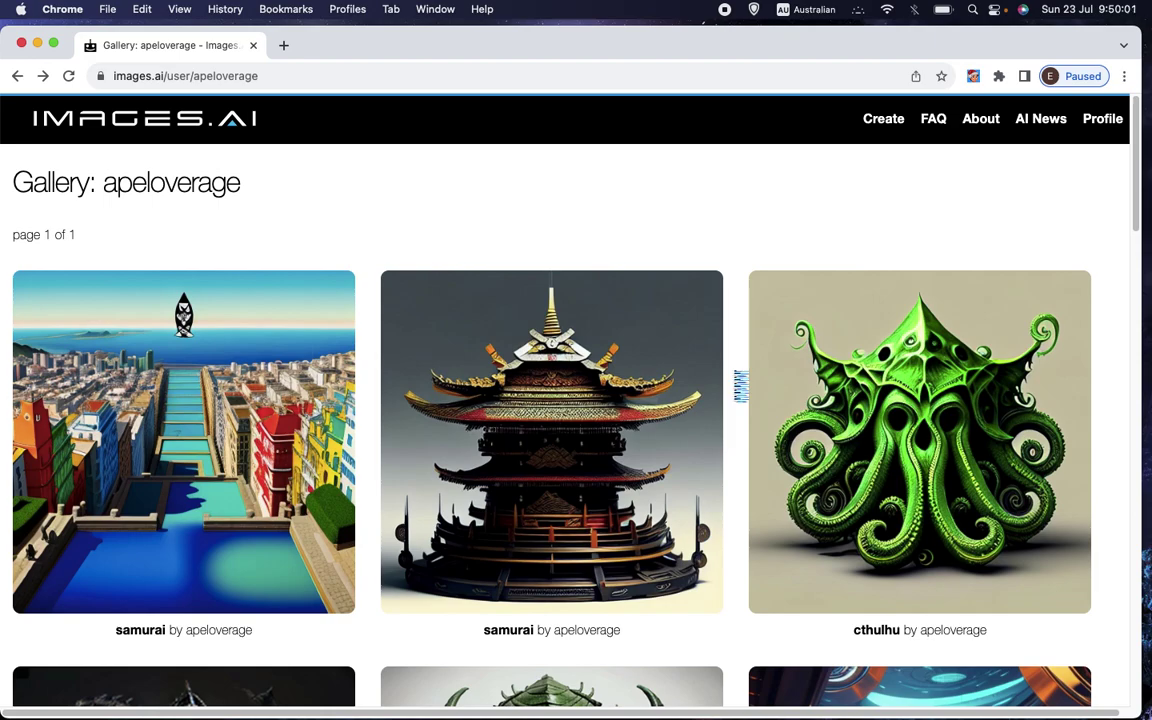